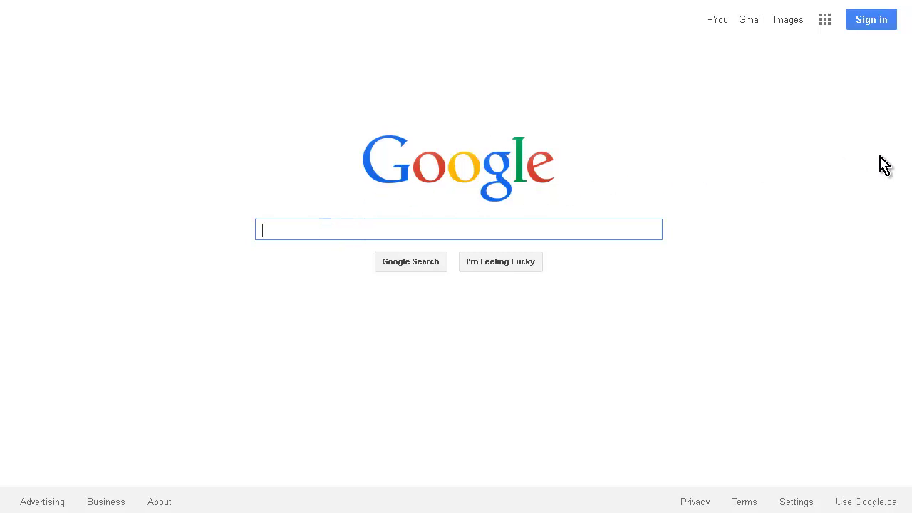
Check the product list in Notepad, return to Google and search for "fat loss plr".
left_click(911, 150)
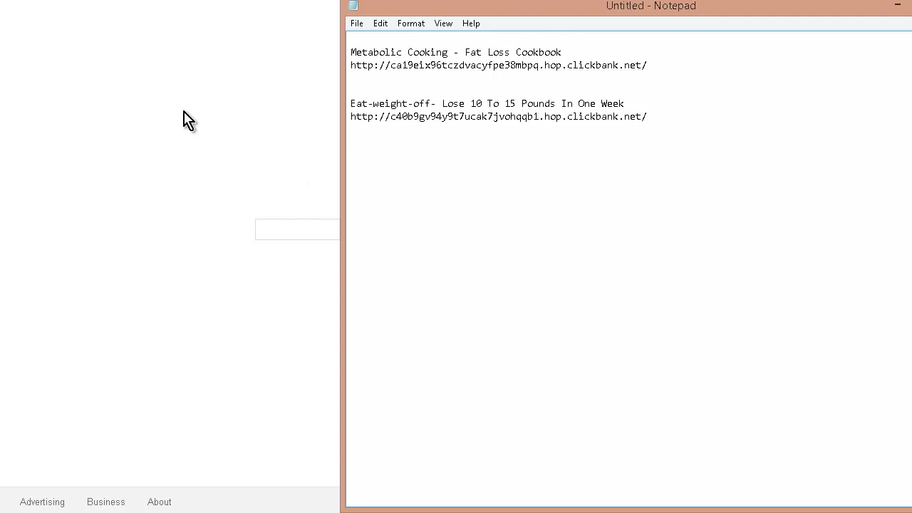
left_click(221, 123)
left_click(302, 228)
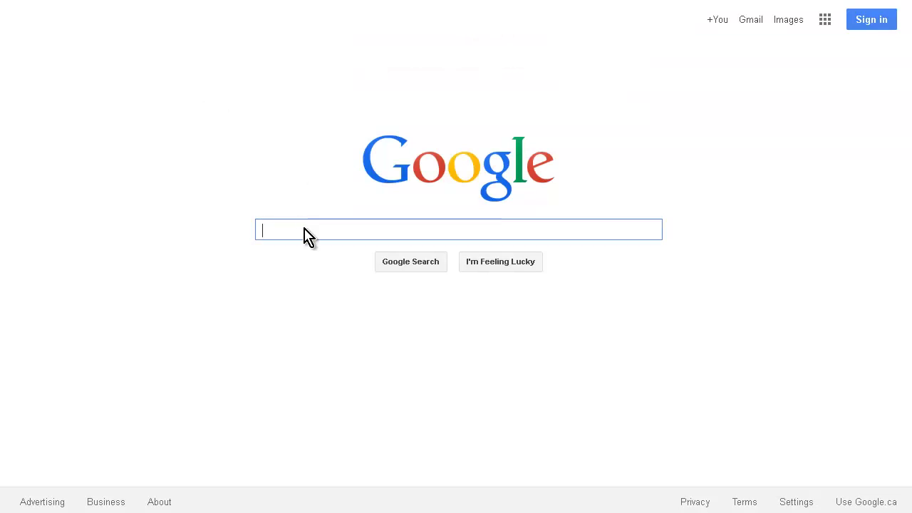
type("fat")
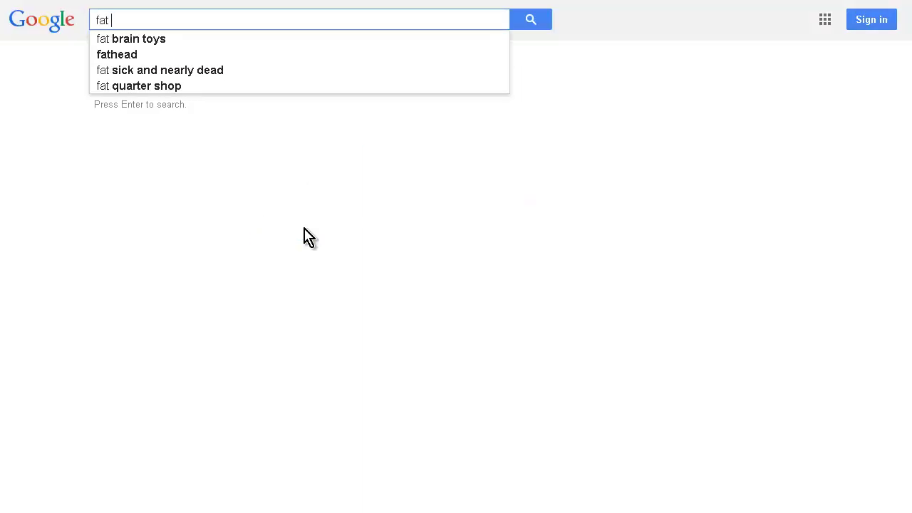
type(" loss pl")
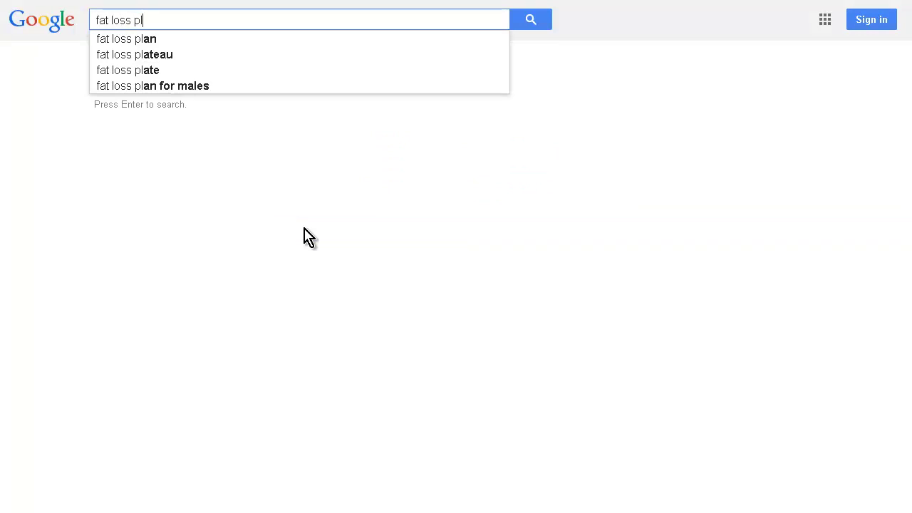
type("r")
key("Return")
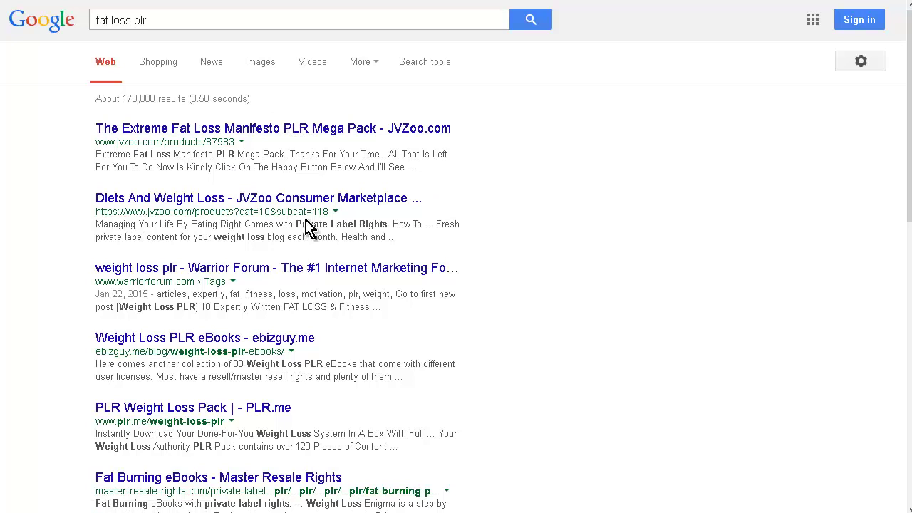
scroll(309, 228, "down", 3)
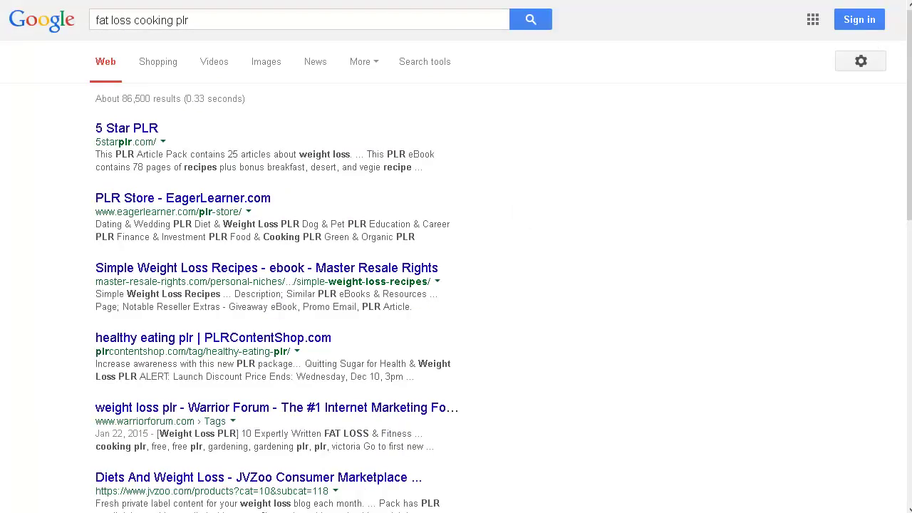
Review the product titles in Notepad, return to Google and select the "fat loss cooking plr" query.
key("alt+Tab")
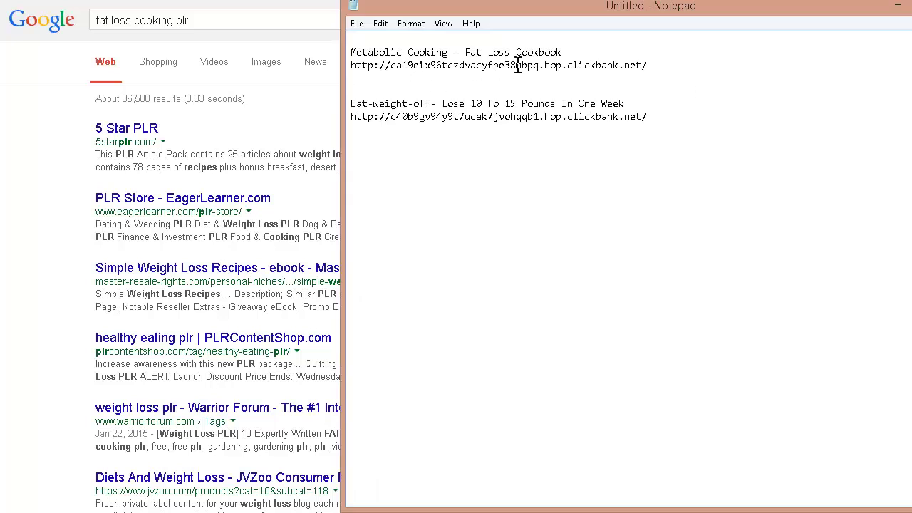
left_click(67, 114)
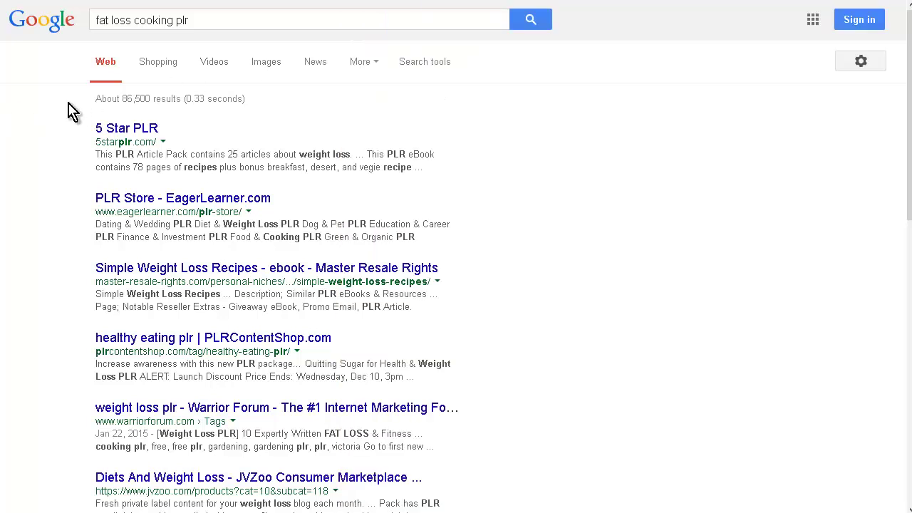
left_click(202, 15)
key("ctrl+a")
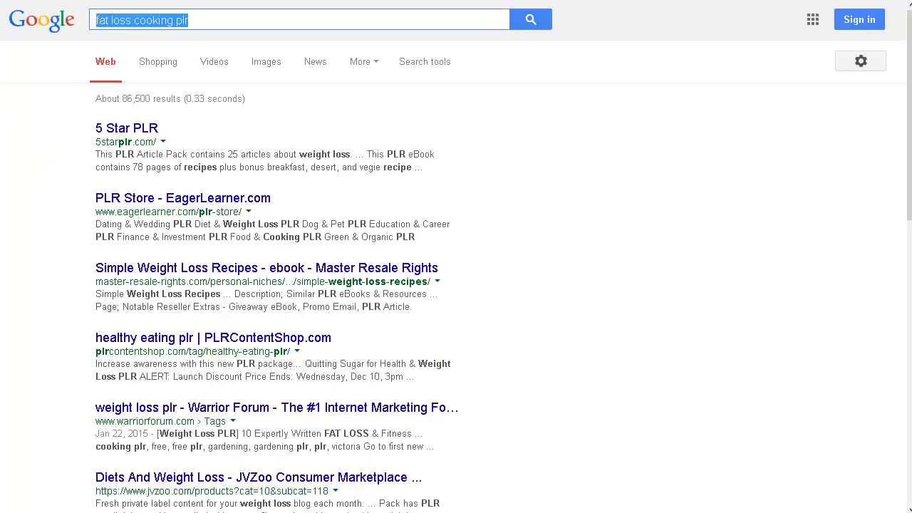
Search EzineArticles for "fat loss cooking" and look through the listed articles.
key("alt+Tab")
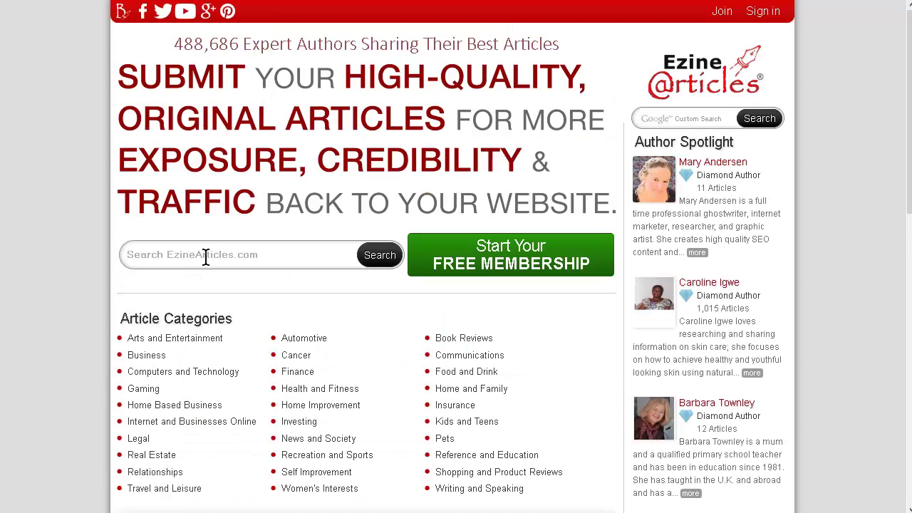
left_click(205, 257)
type("fat loss cooking")
key("Return")
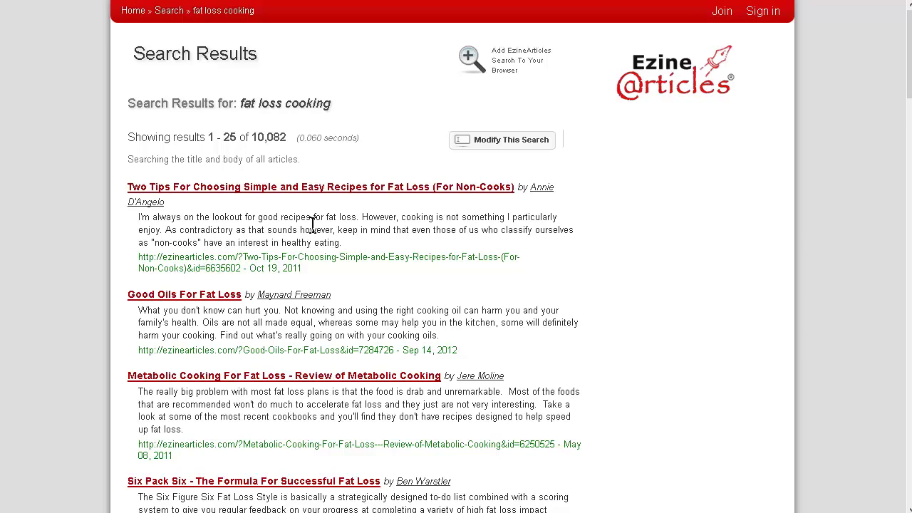
scroll(409, 213, "down", 3)
scroll(411, 216, "down", 5)
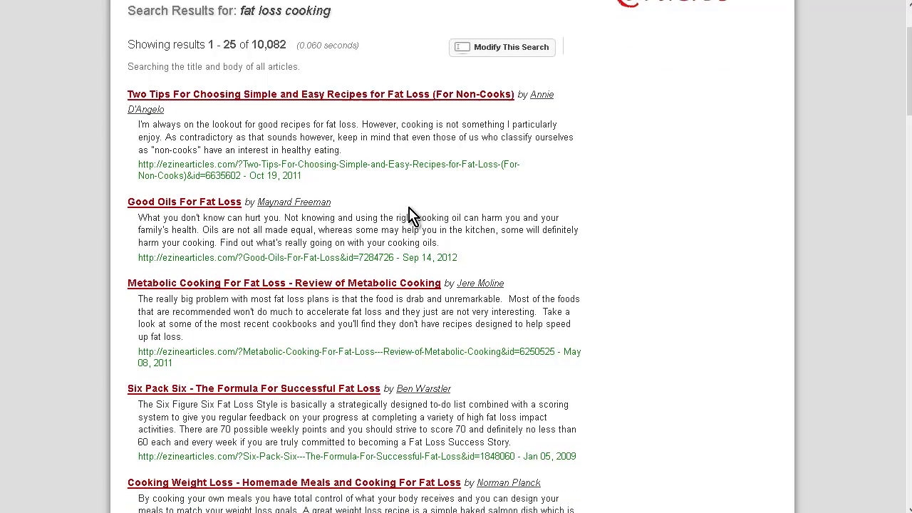
scroll(484, 221, "up", 1)
scroll(484, 221, "up", 5)
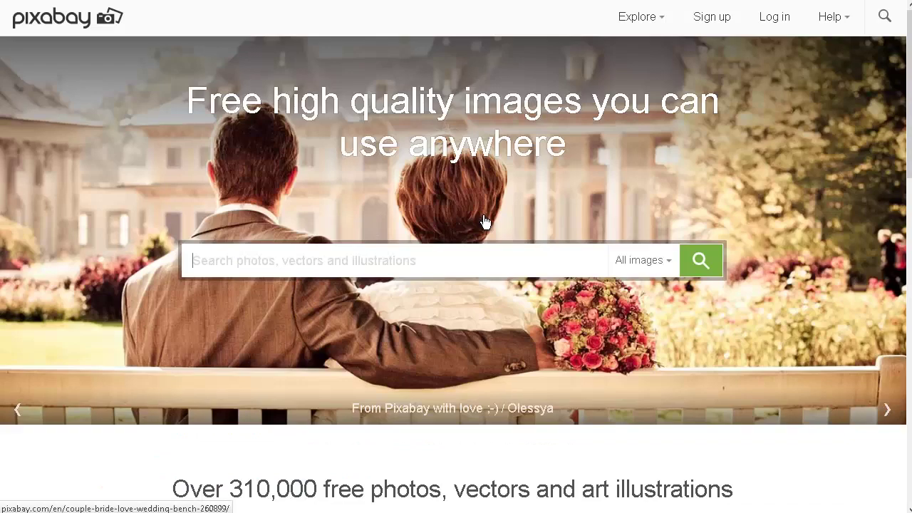
Search Pixabay for images of "cooking pot" using the suggested search term.
left_click(364, 263)
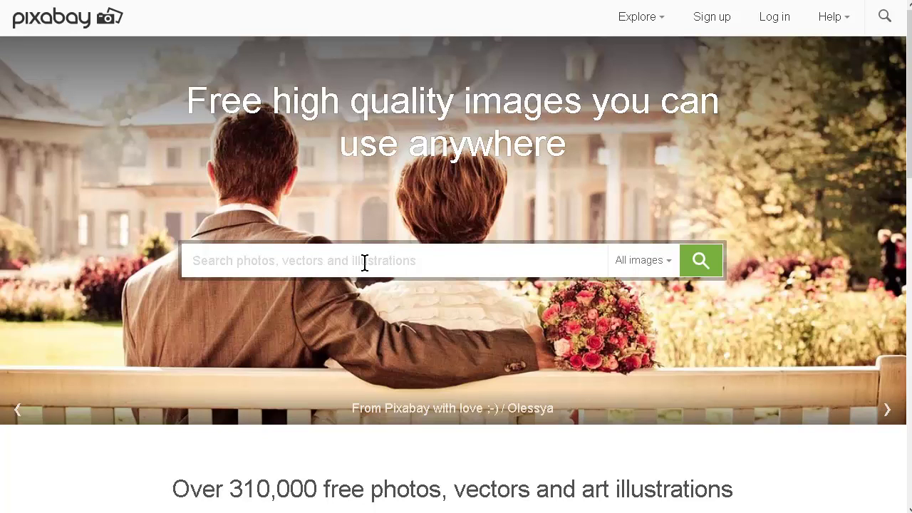
type("cookin")
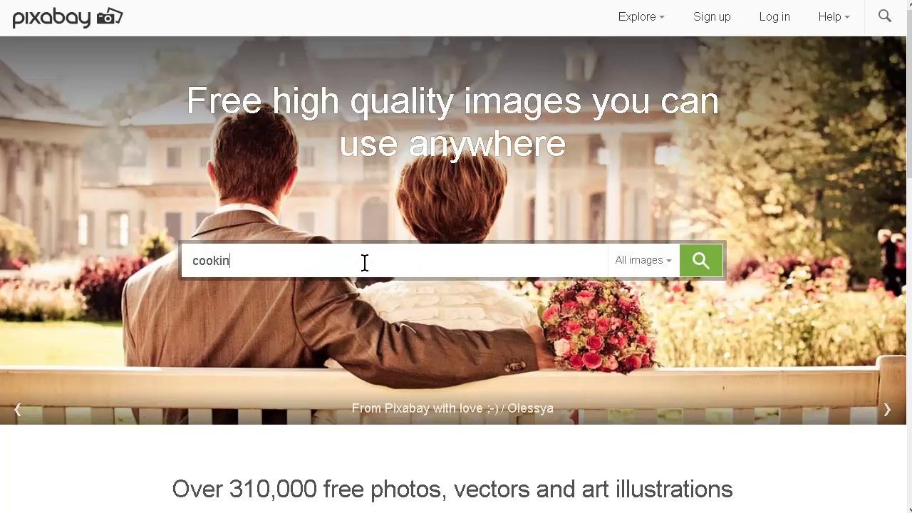
type("g")
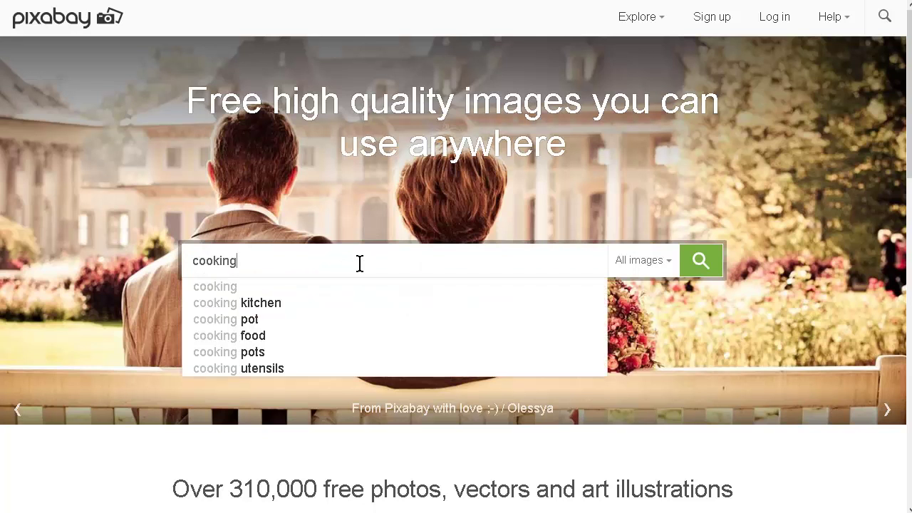
left_click(275, 322)
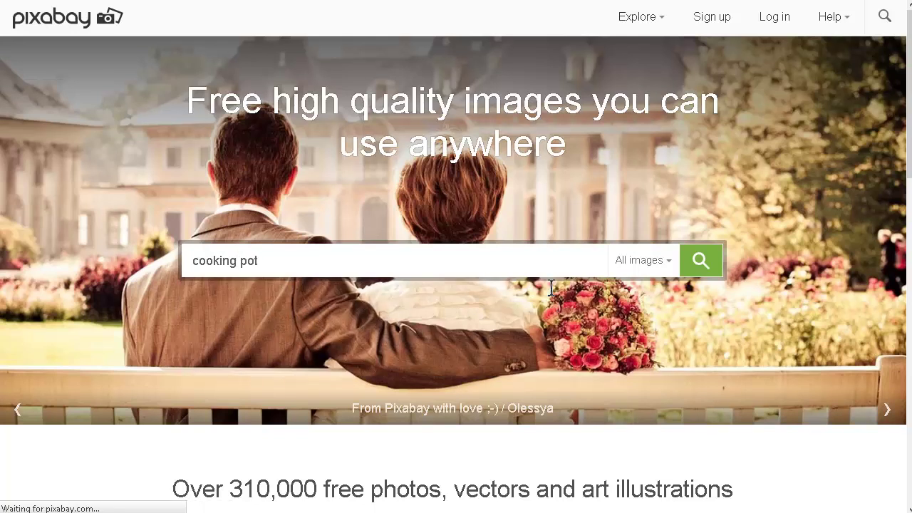
left_click(708, 263)
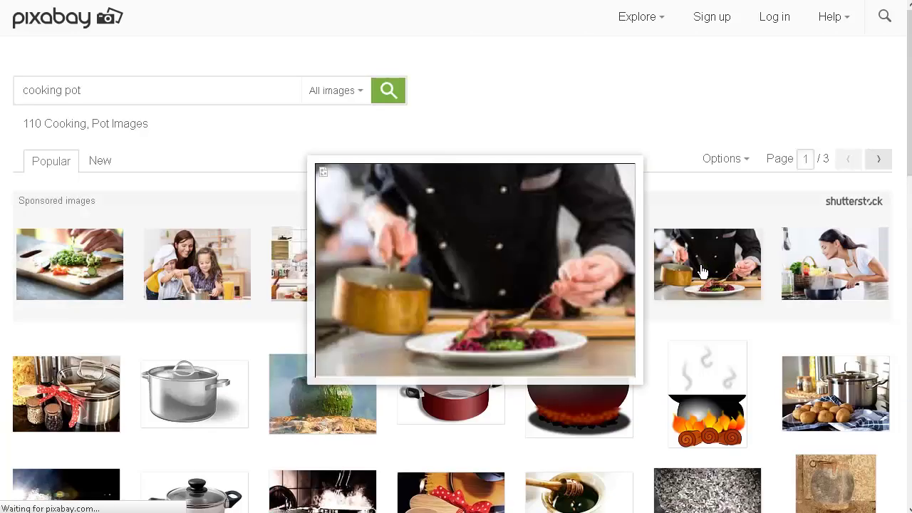
Browse the cooking pot images and open the black-and-white drawing of a lidded sauce pan near the end of the results.
mouse_move(784, 276)
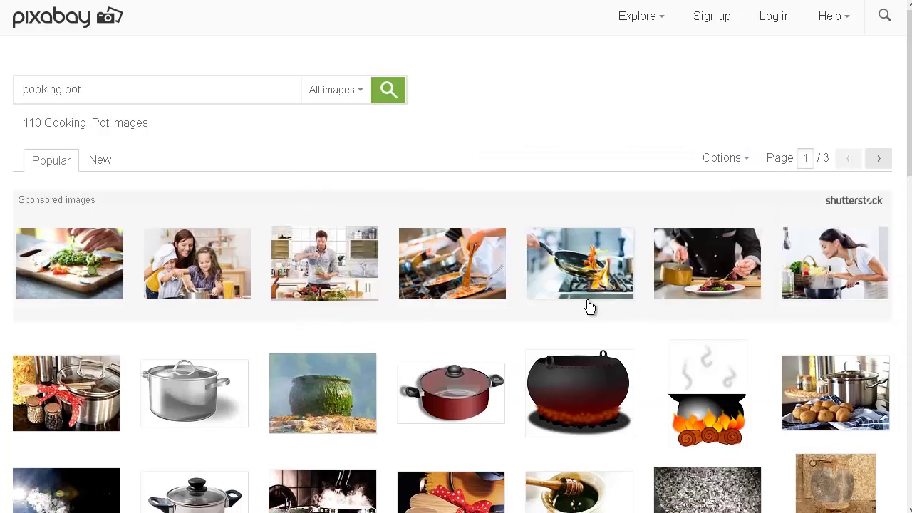
scroll(587, 306, "down", 3)
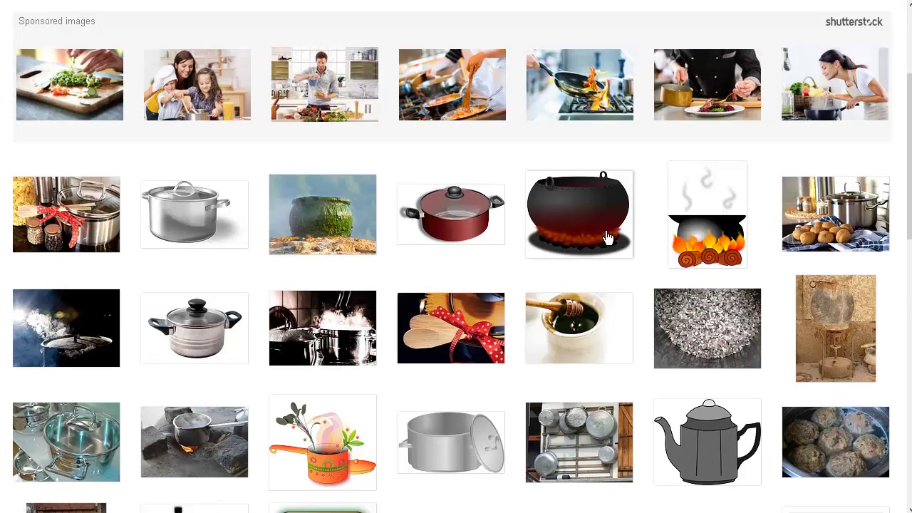
mouse_move(443, 215)
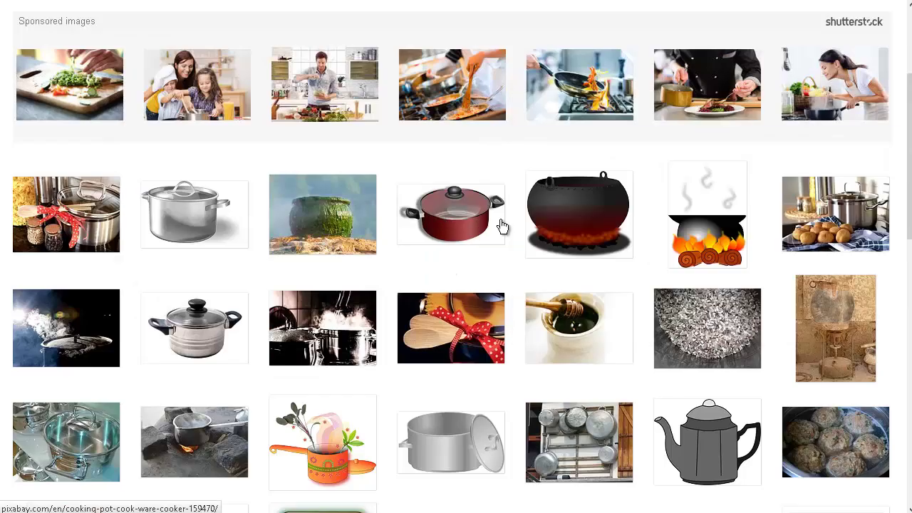
scroll(480, 232, "down", 5)
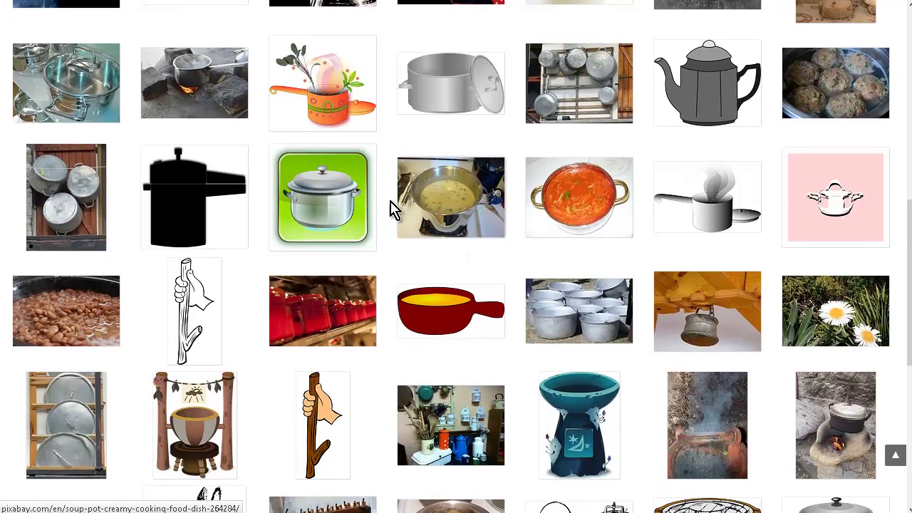
mouse_move(329, 96)
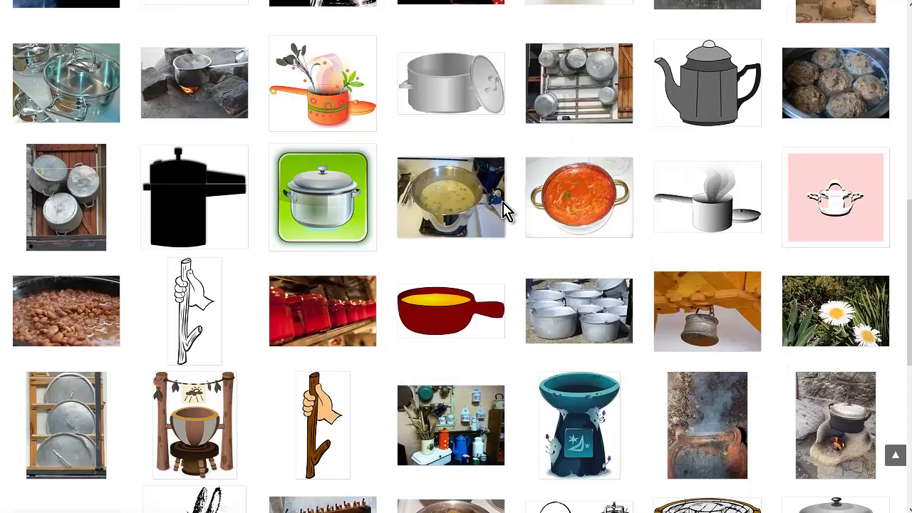
scroll(520, 220, "down", 5)
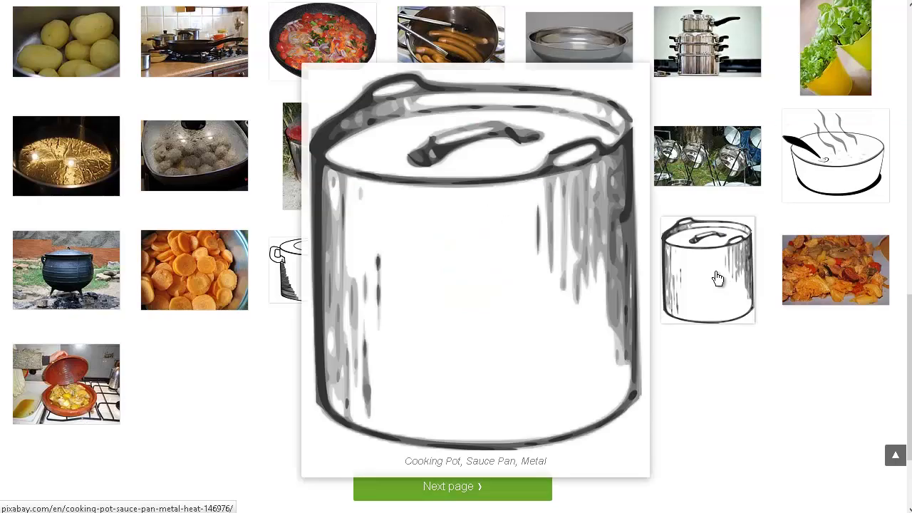
left_click(716, 278)
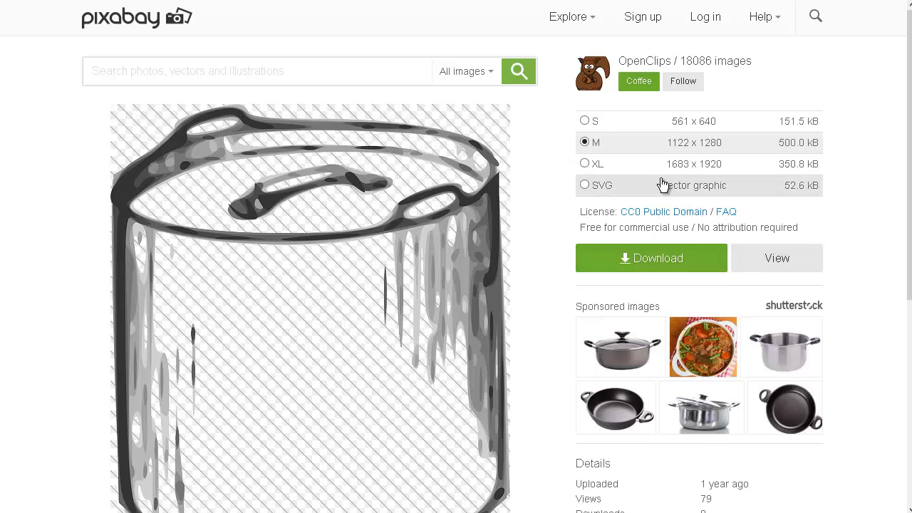
Download the pot drawing in size S (561 x 640) and save the PNG file.
left_click(587, 123)
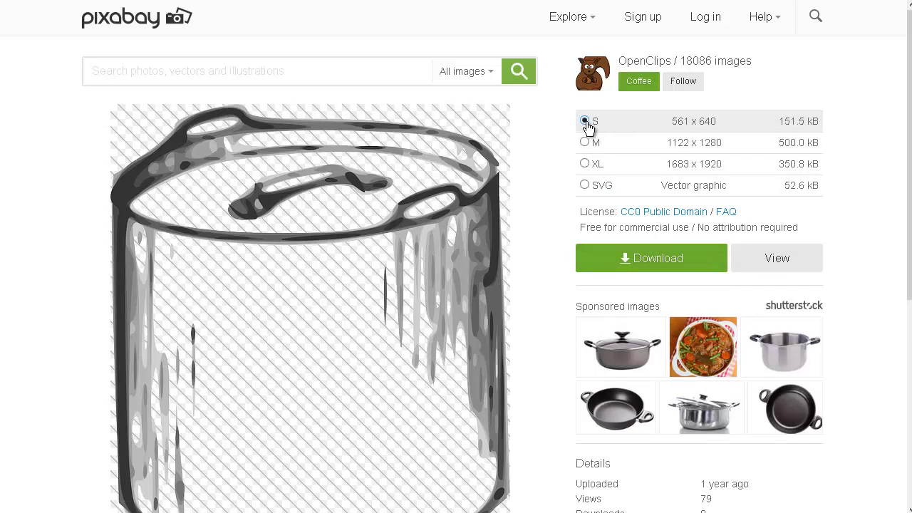
left_click(651, 263)
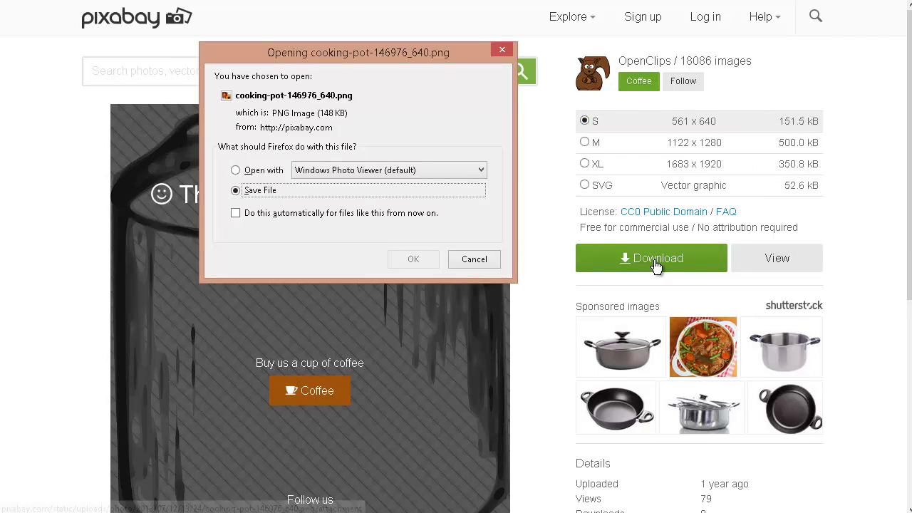
left_click(418, 263)
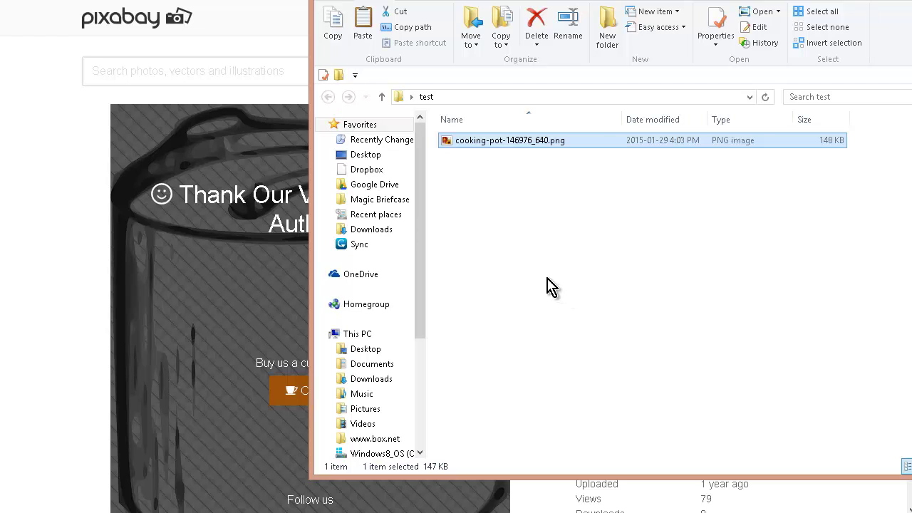
Open the downloaded cooking-pot-146976_640.png from the test folder in paint.net.
key("shift+F10")
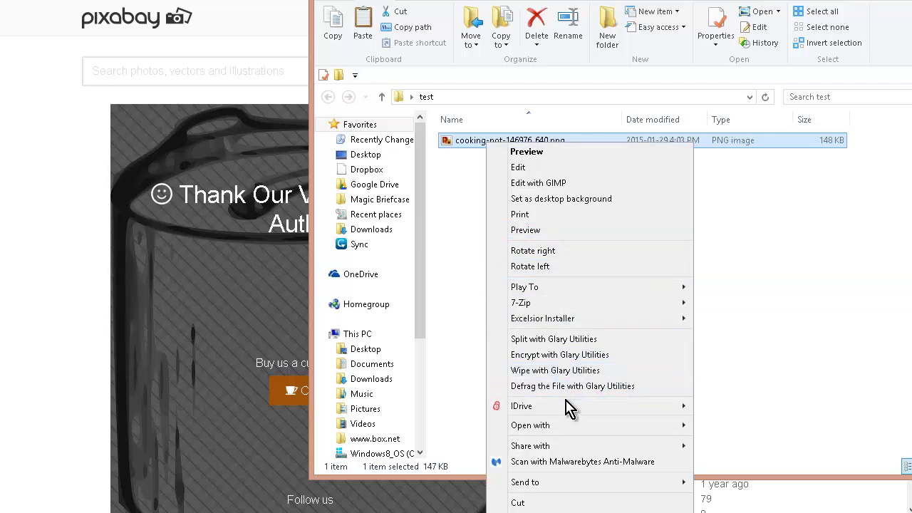
mouse_move(576, 426)
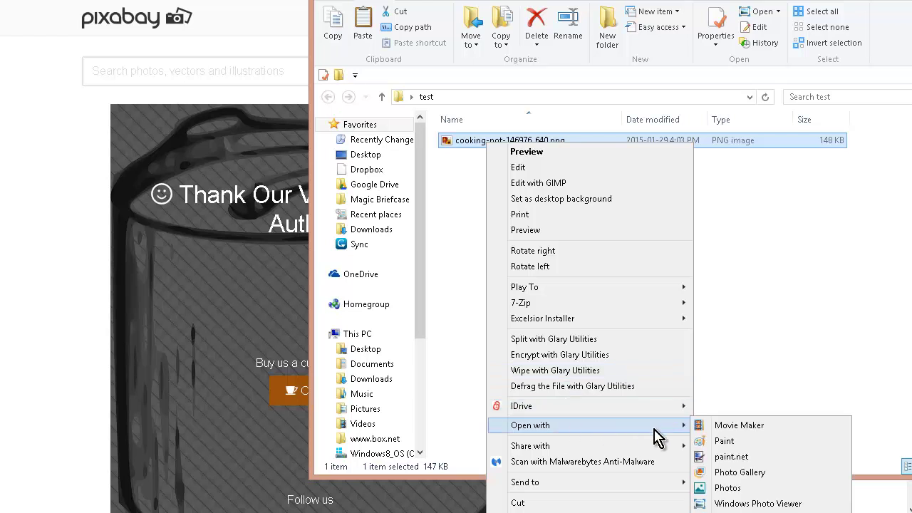
left_click(778, 456)
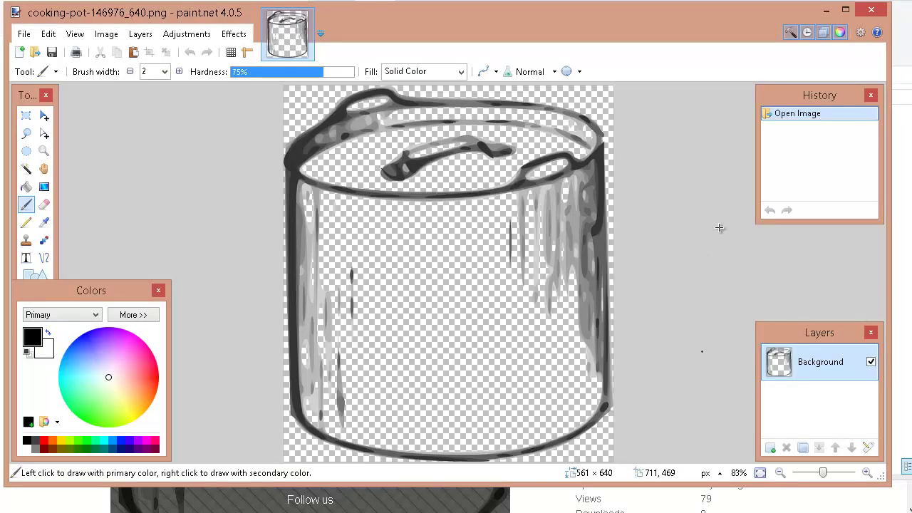
left_click(55, 277)
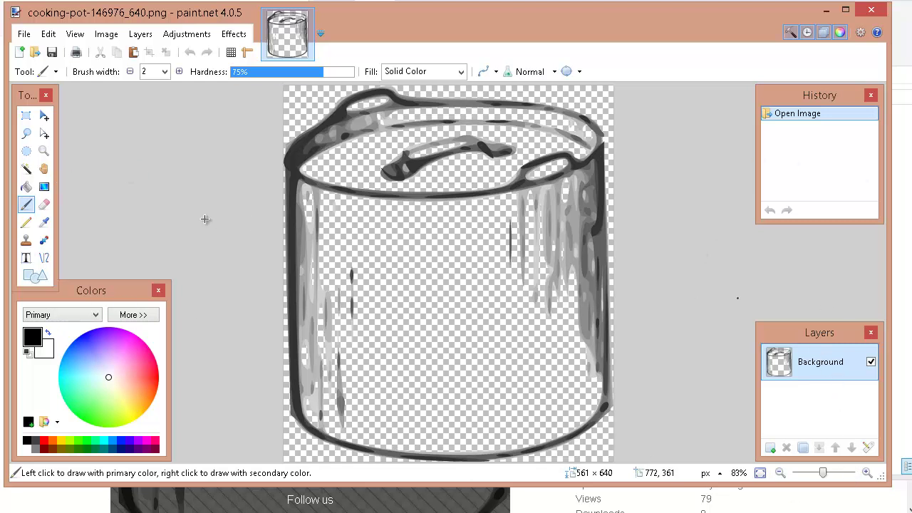
Create a new blank 800 x 600 image alongside the pot drawing.
left_click(27, 38)
left_click(45, 55)
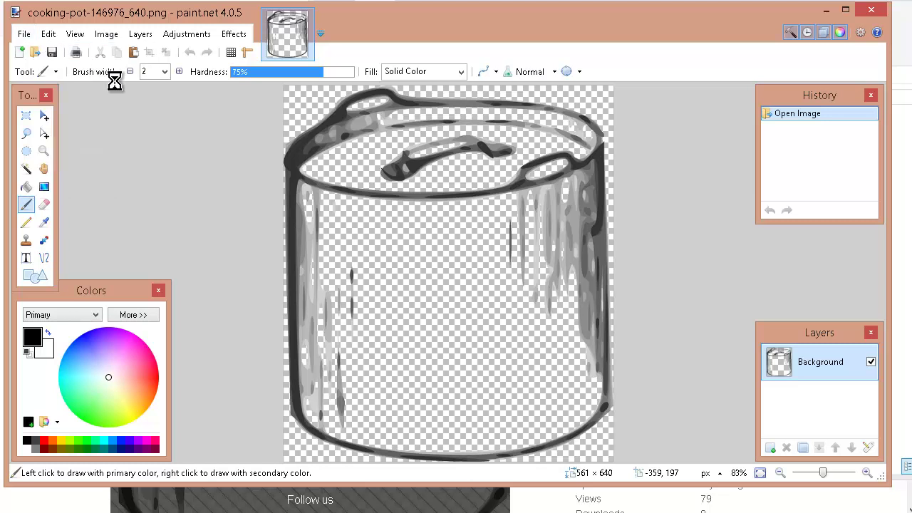
left_click(443, 336)
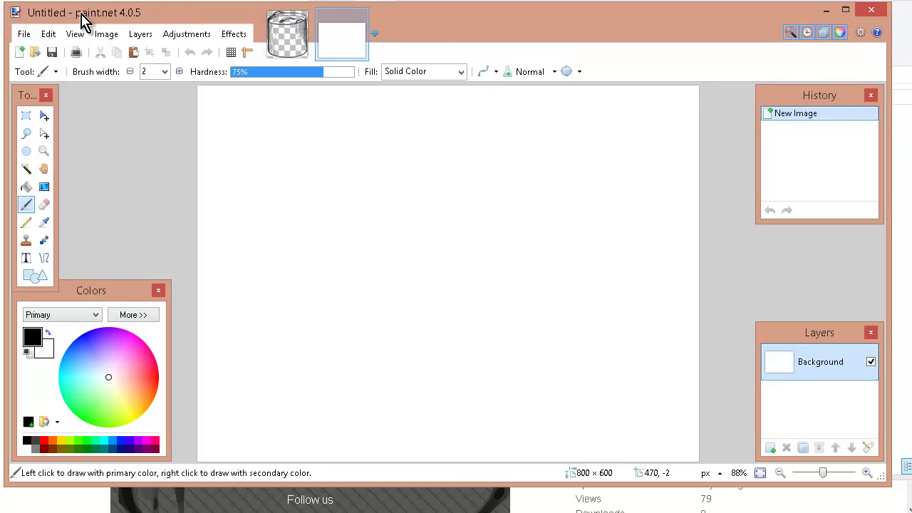
Import cooking-pot-146976_640.png from the test folder as a new layer and move the pot toward the centre of the canvas.
left_click(137, 35)
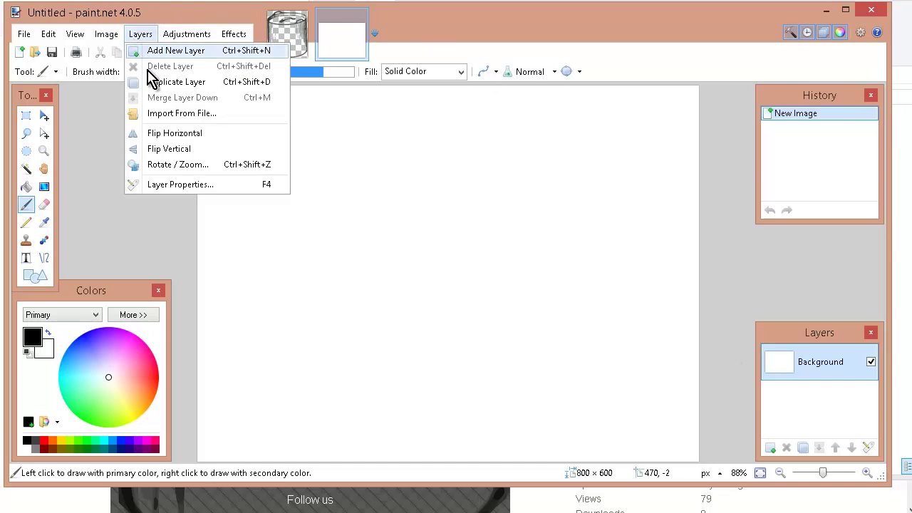
left_click(212, 117)
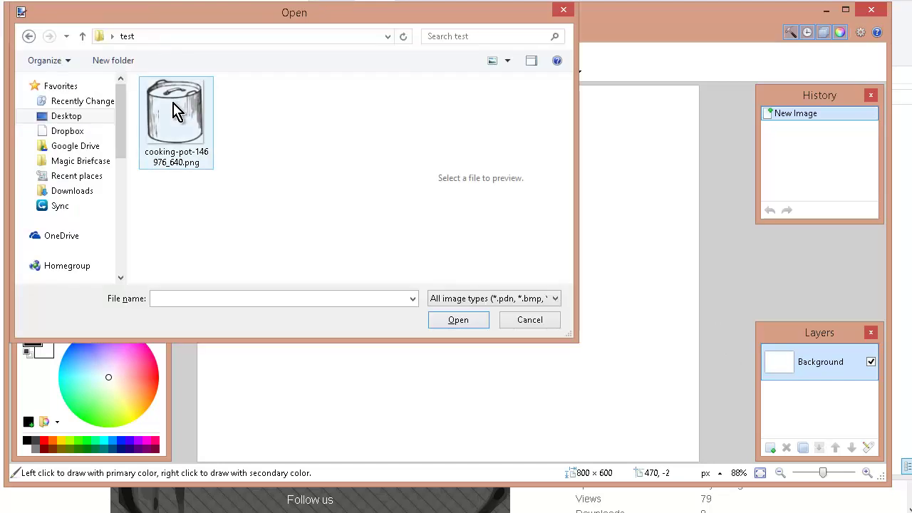
left_click(176, 112)
left_click(458, 319)
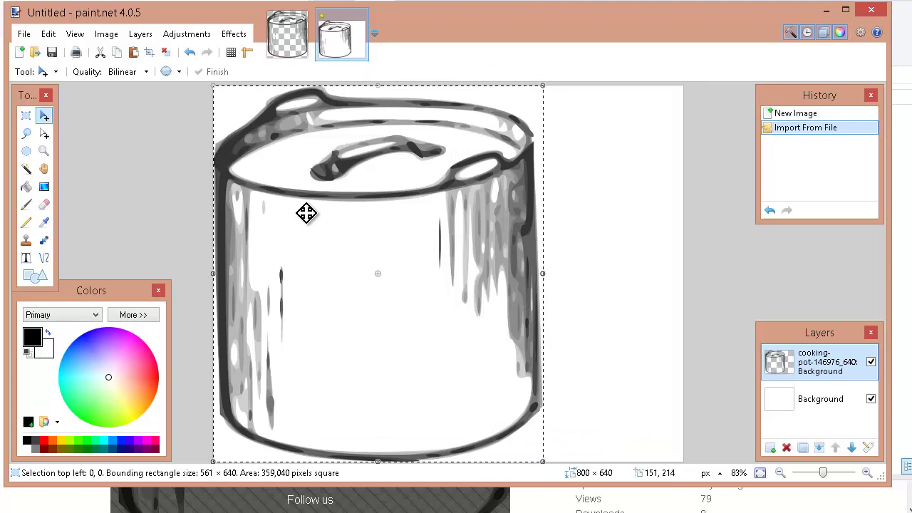
left_click_drag(377, 224, 421, 242)
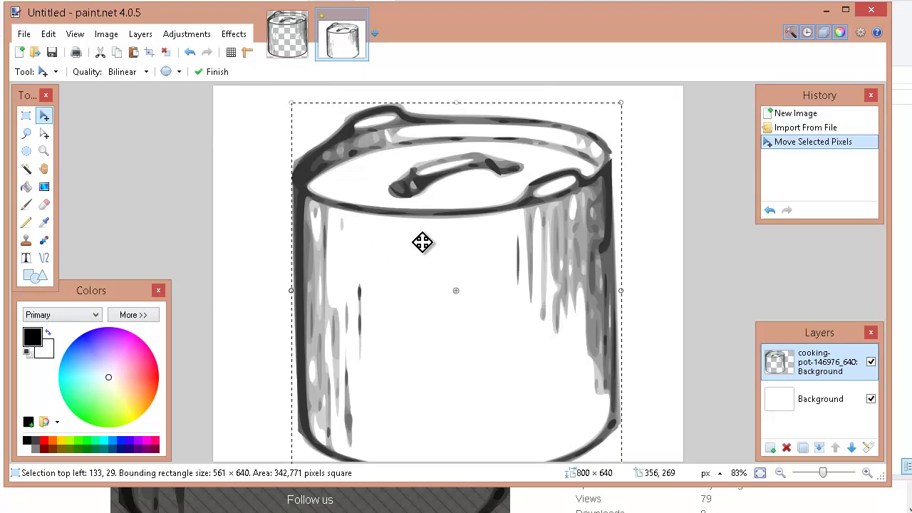
Crop the image to a rectangular selection of about 719 x 630 pixels around the pot.
left_click(26, 116)
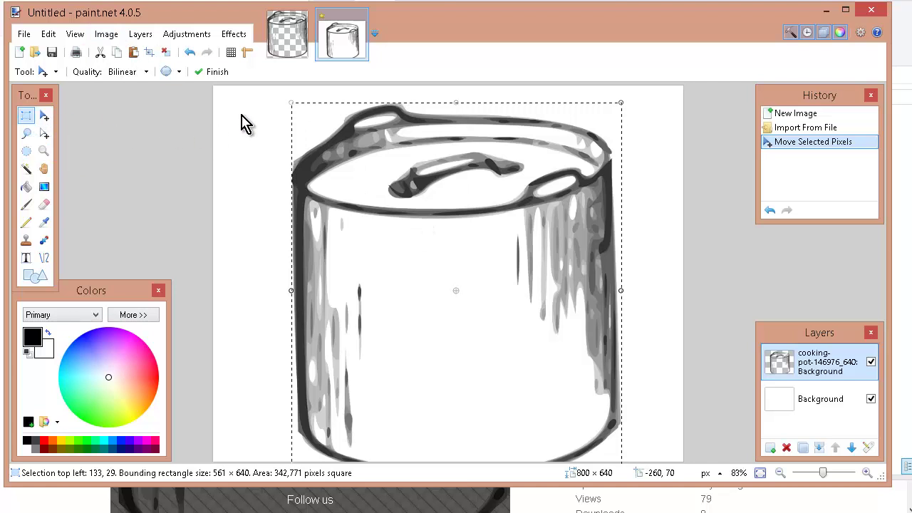
left_click(253, 89)
left_click_drag(252, 91, 350, 97)
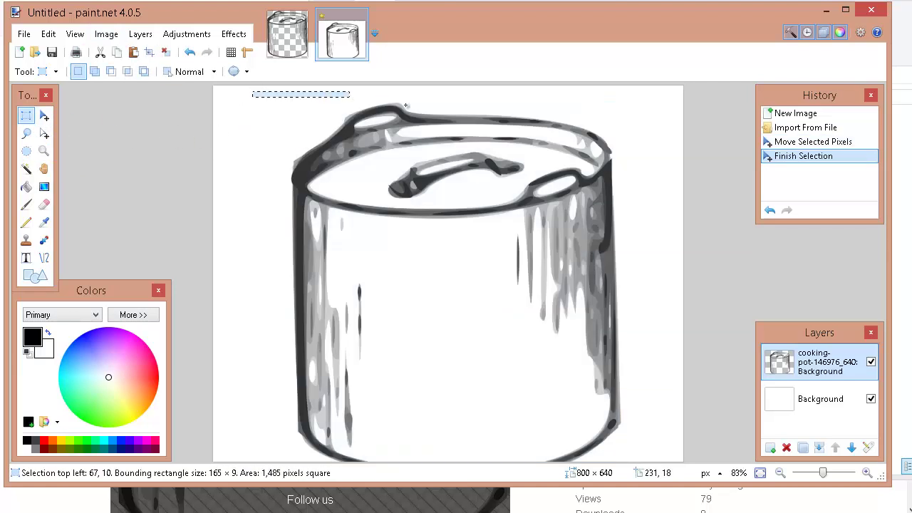
left_click_drag(406, 105, 675, 510)
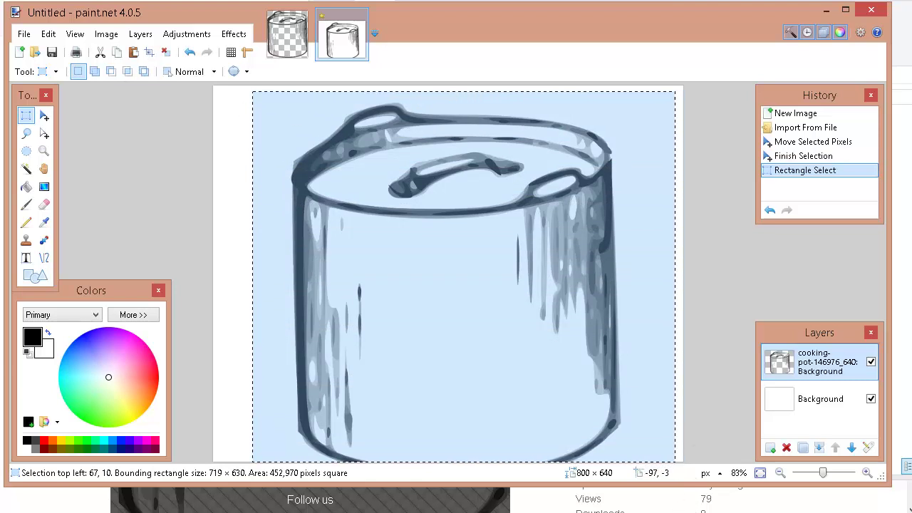
left_click(106, 34)
left_click(133, 233)
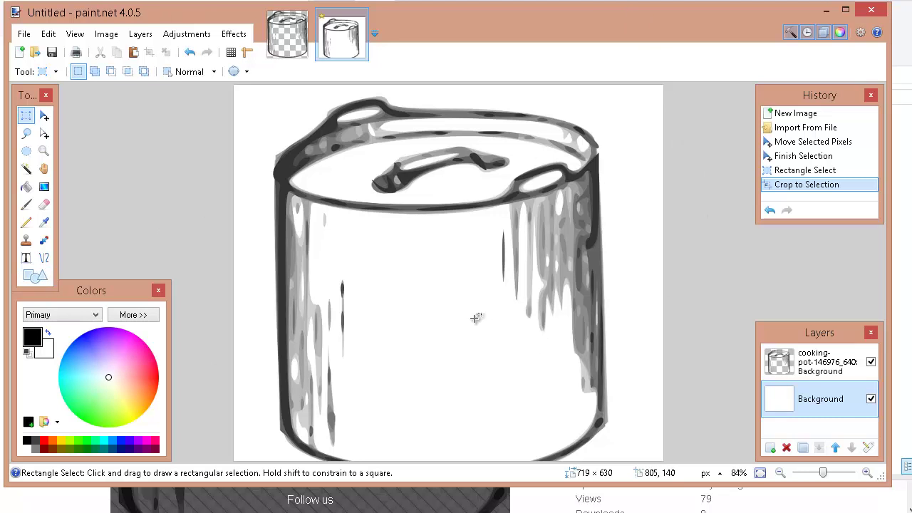
Add a new layer above the background and set the Text tool's font to Impact.
left_click(139, 34)
left_click(135, 50)
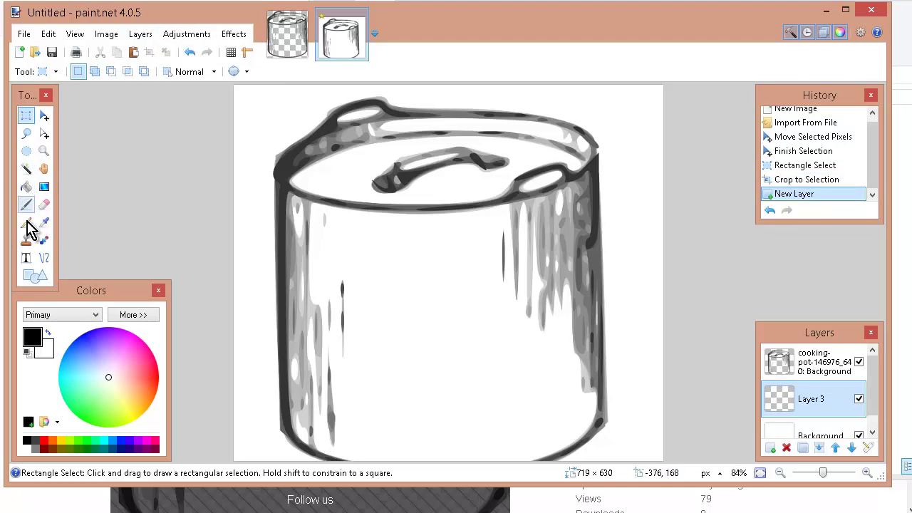
left_click(26, 258)
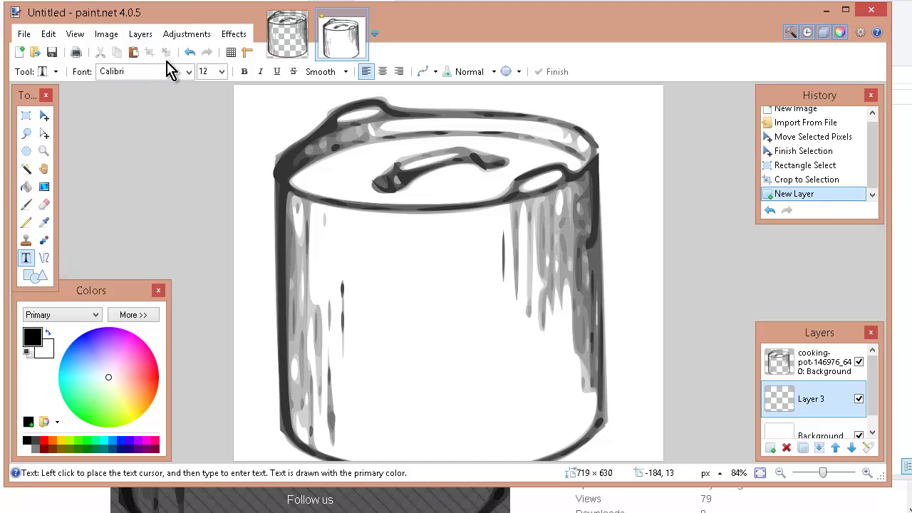
left_click(190, 72)
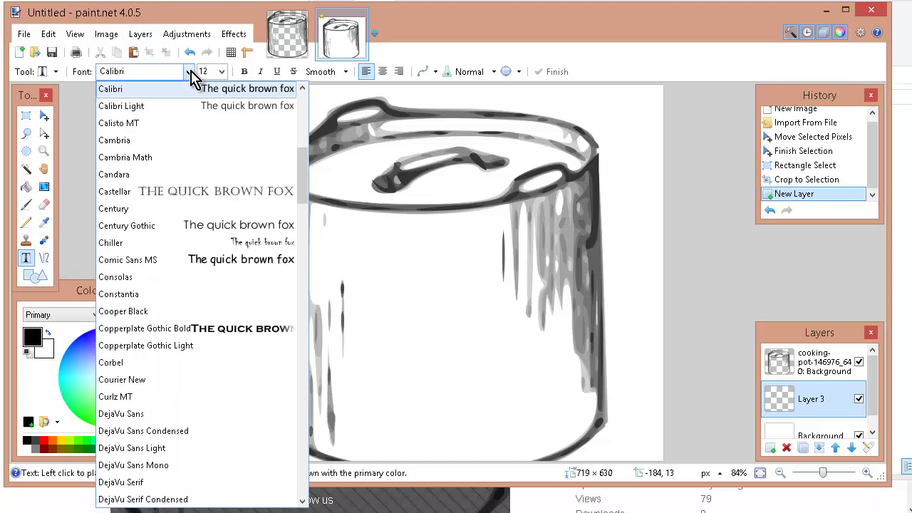
key("i")
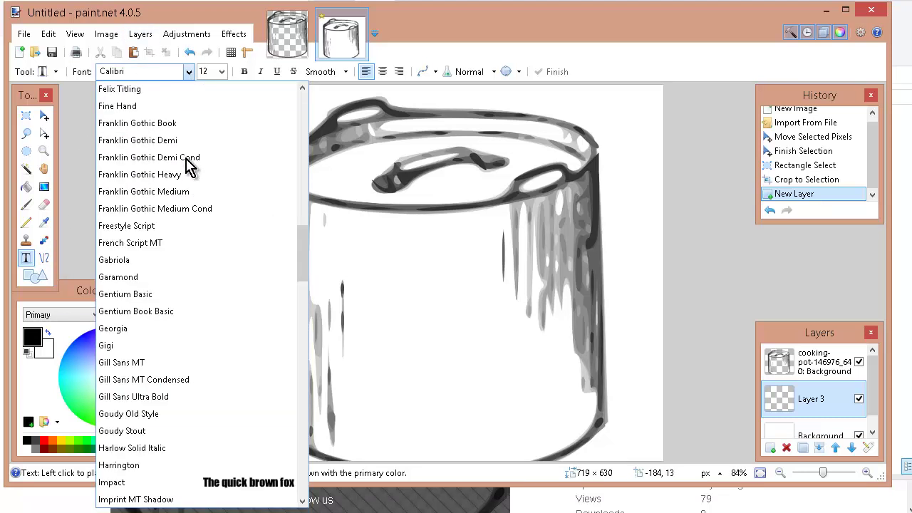
scroll(196, 199, "down", 3)
scroll(199, 206, "down", 5)
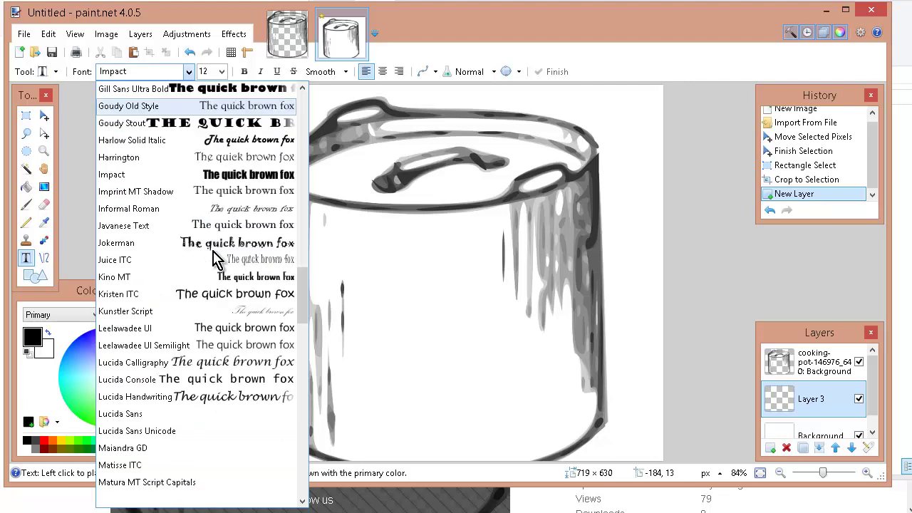
scroll(170, 203, "up", 1)
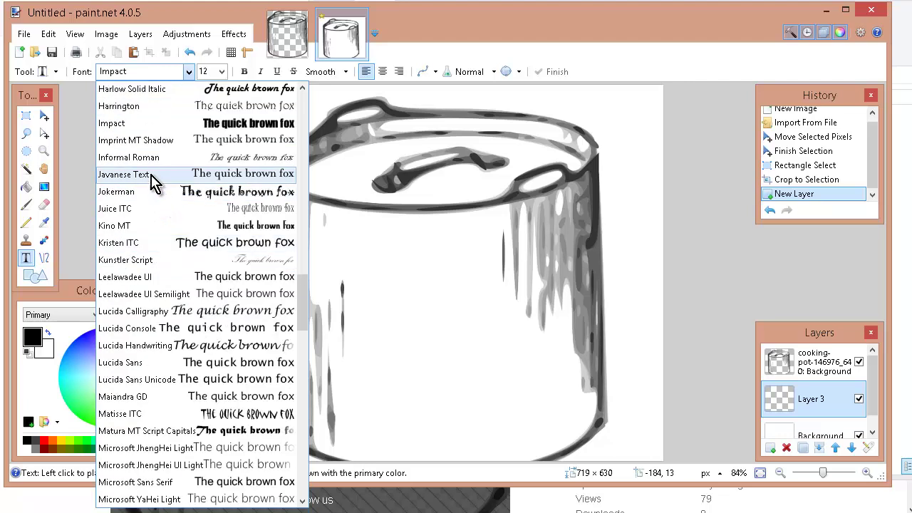
scroll(171, 177, "up", 1)
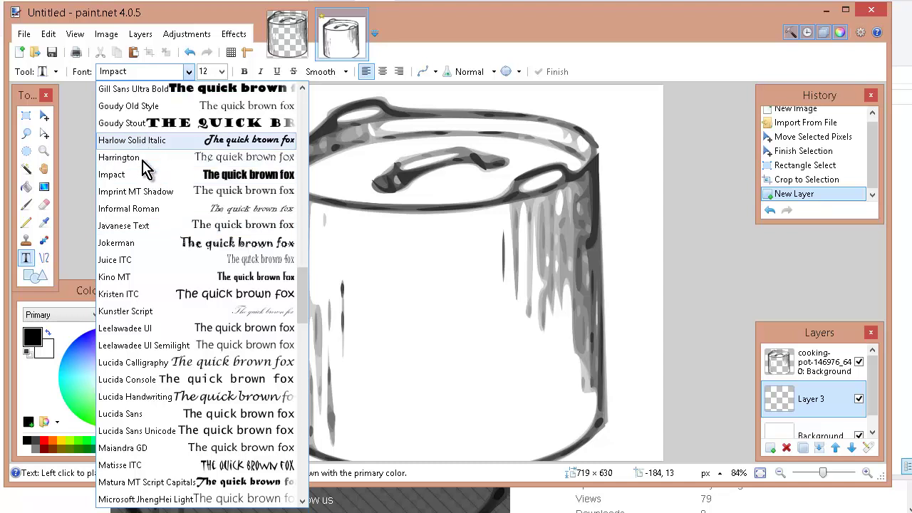
left_click(142, 173)
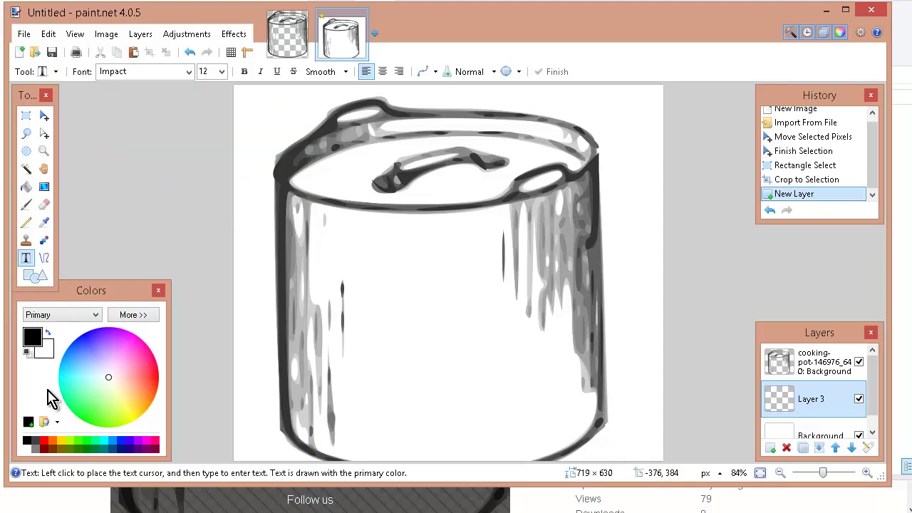
Write "Cooking For Quick Fat Loss" in dark crimson across the front of the pot.
left_click(155, 449)
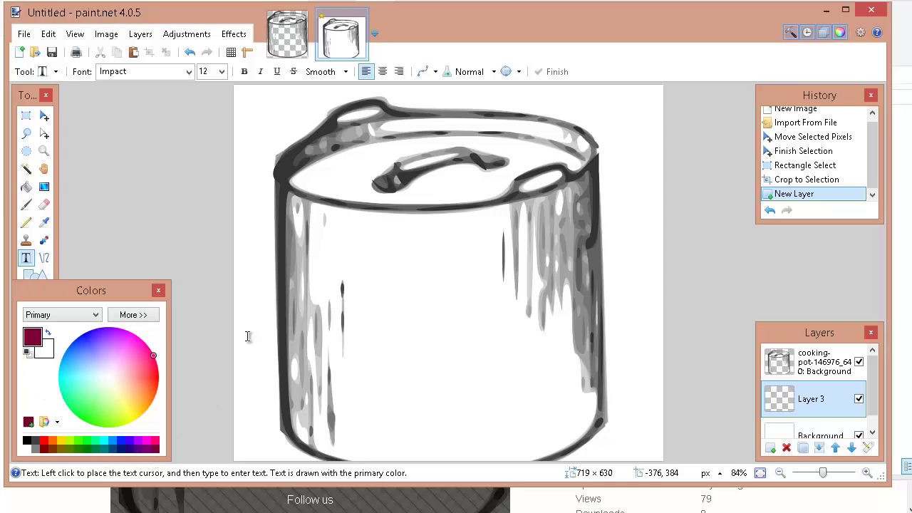
left_click(329, 269)
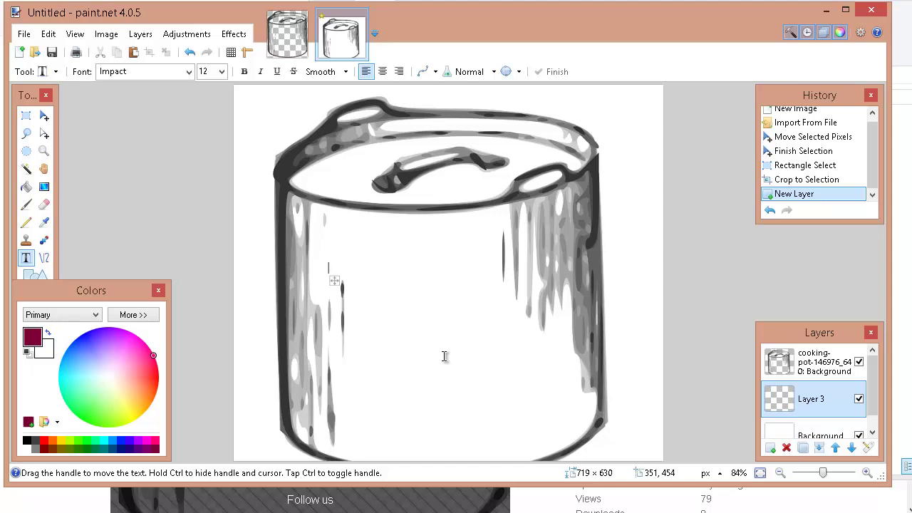
type("ck Fat Loss")
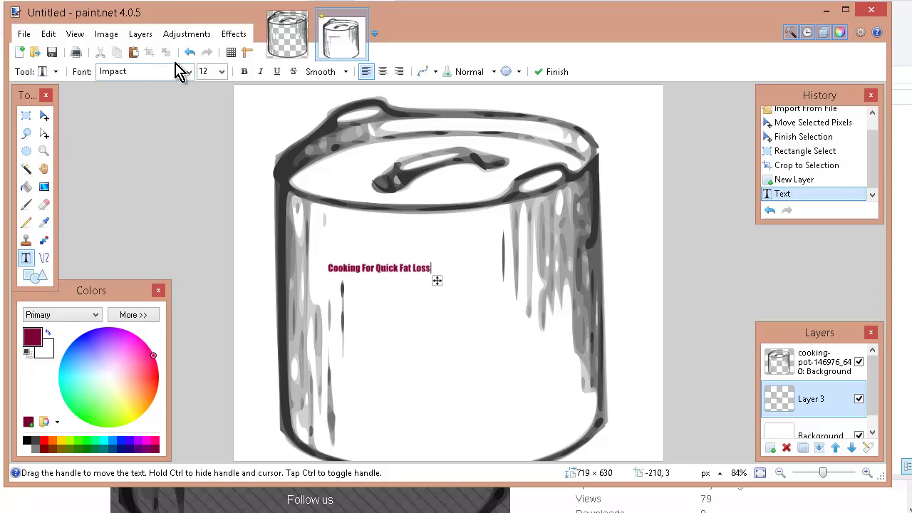
Set the slogan's font size to 28 and move it down to the lower part of the pot.
left_click(222, 72)
left_click(209, 215)
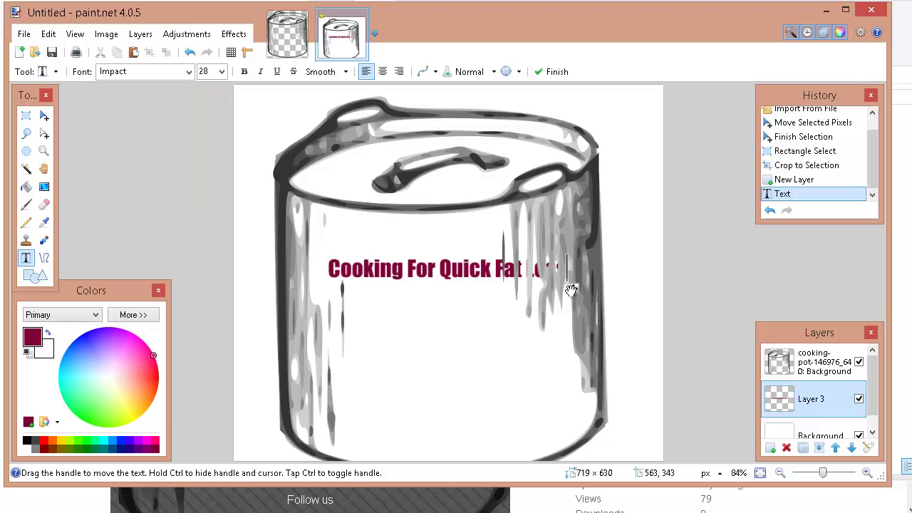
left_click_drag(571, 290, 569, 374)
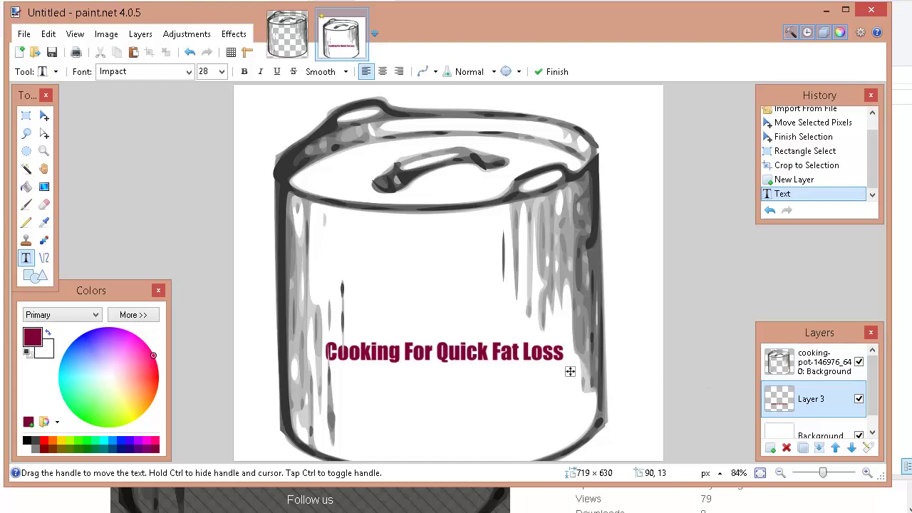
Save the graphic as a flattened PNG named image in the test folder, with auto-detected bit depth.
left_click(23, 35)
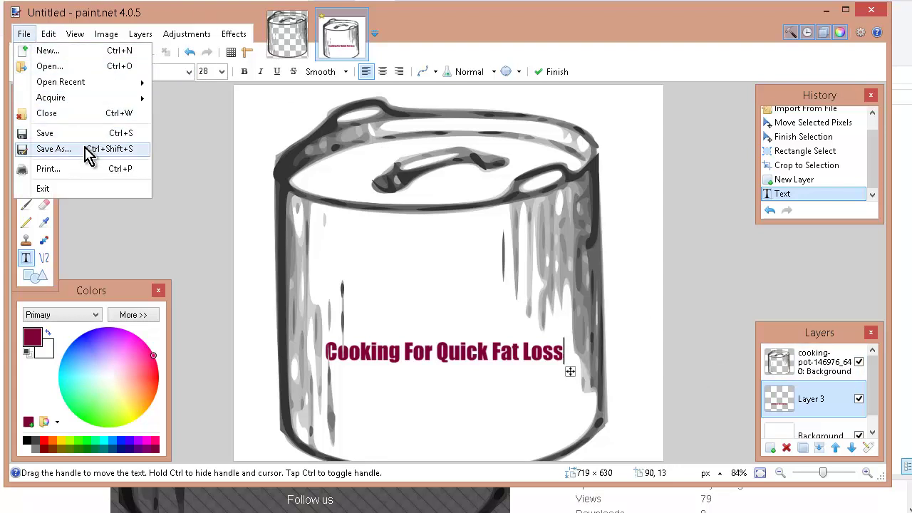
left_click(88, 155)
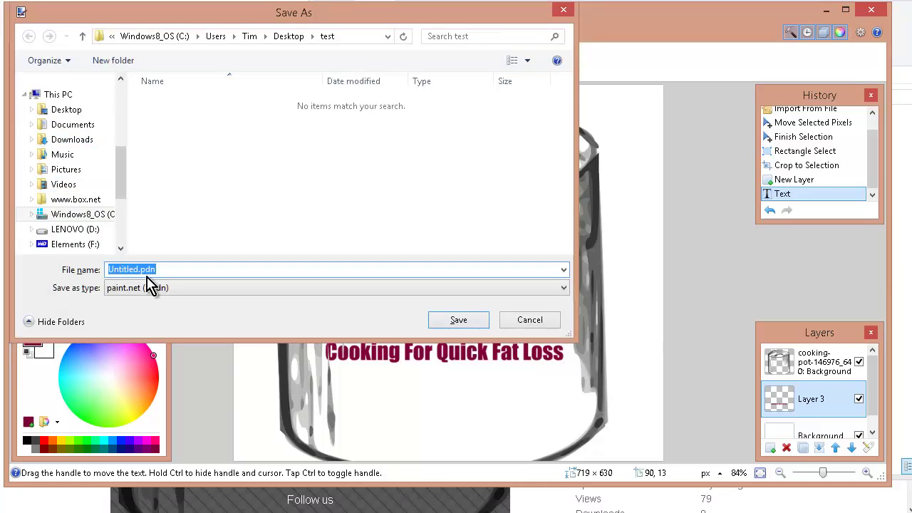
left_click(178, 288)
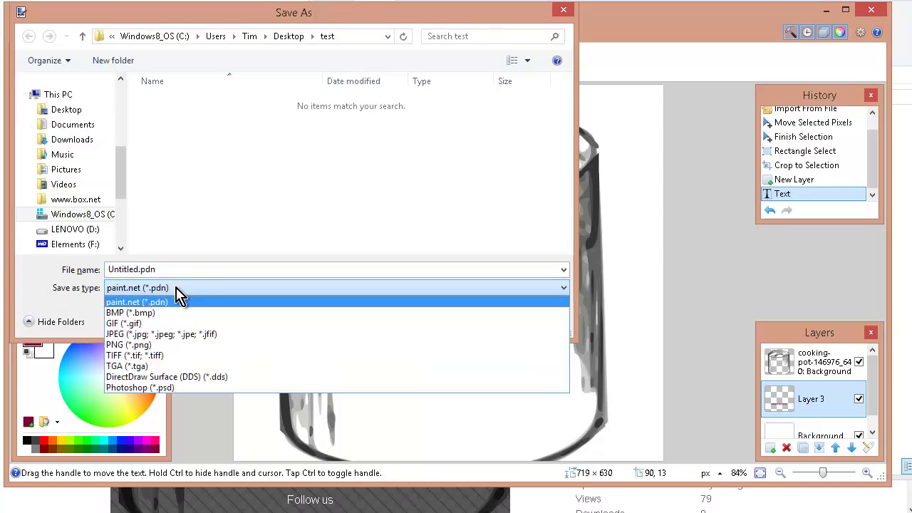
left_click(179, 345)
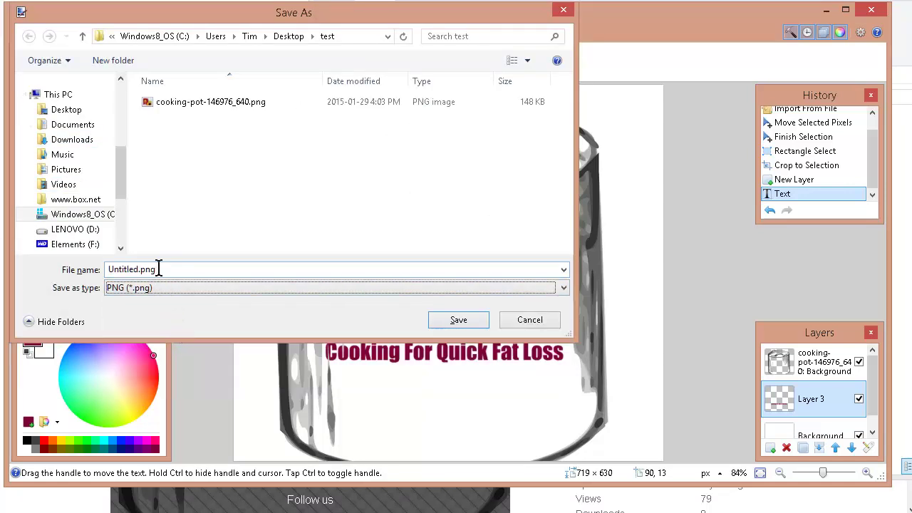
double_click(159, 268)
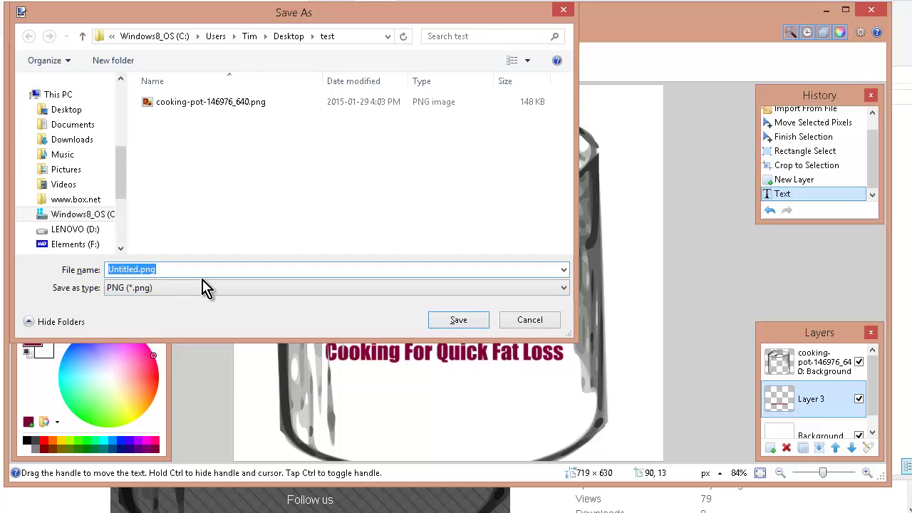
type("imag")
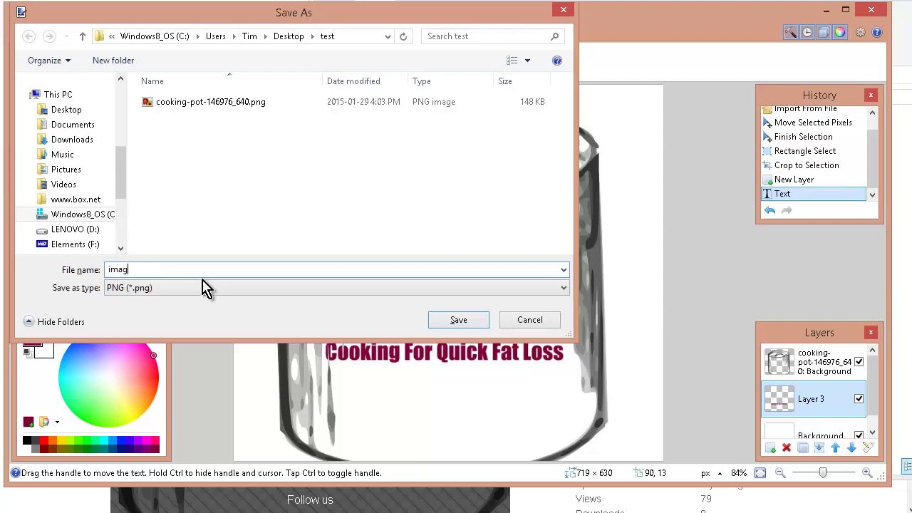
key("Return")
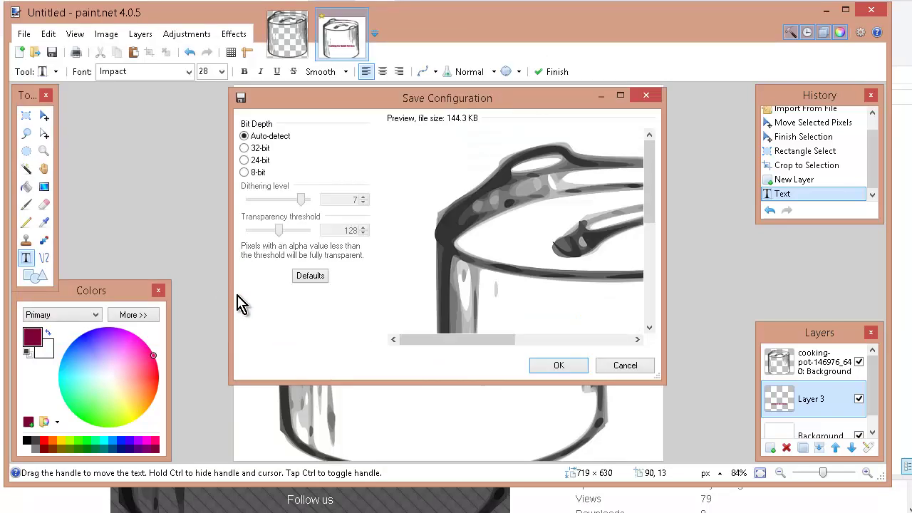
left_click(545, 367)
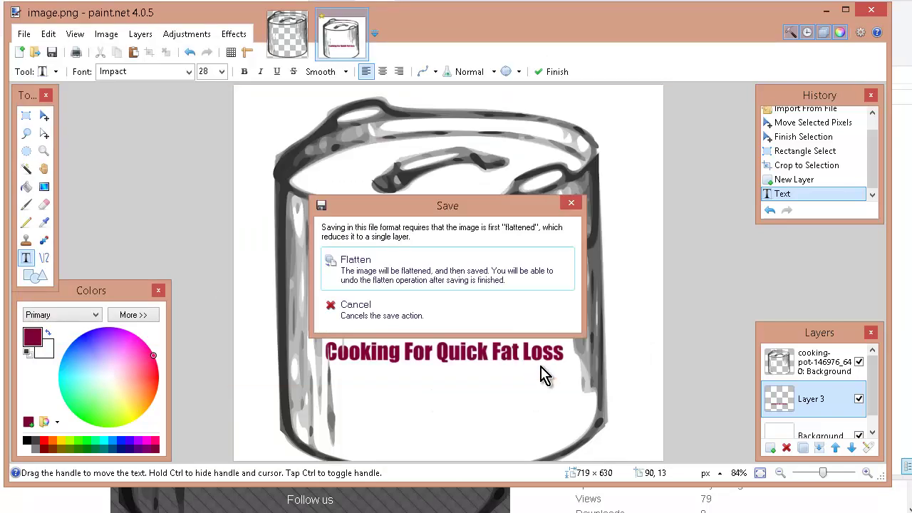
left_click(433, 259)
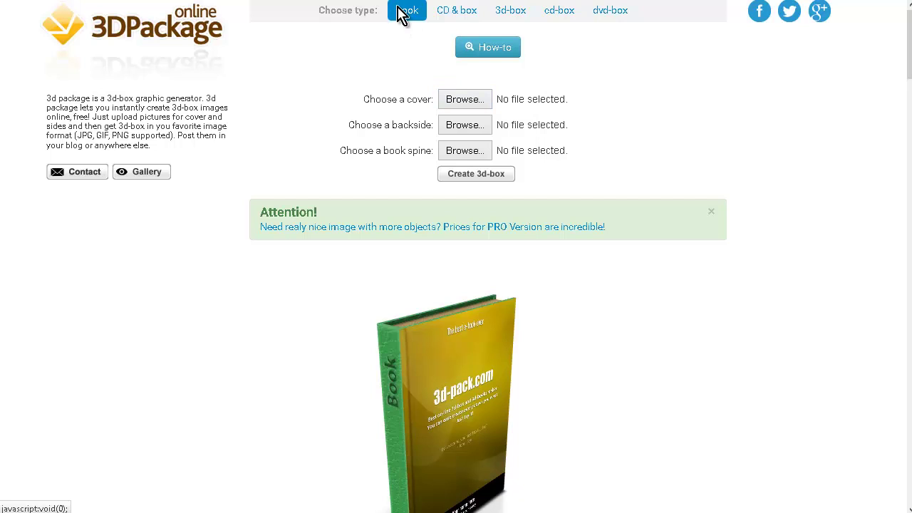
On the 3DPackage online site, choose image.png as both the cover and the backside of the book.
left_click(475, 104)
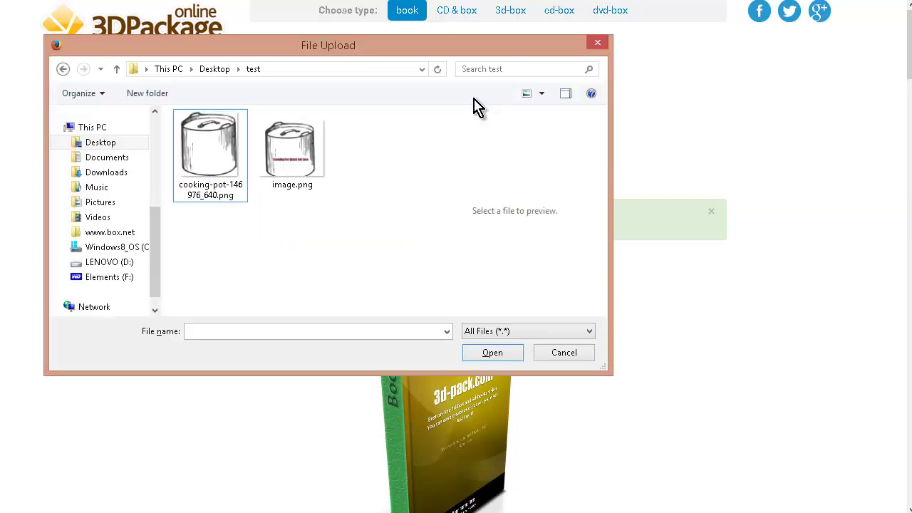
left_click(316, 153)
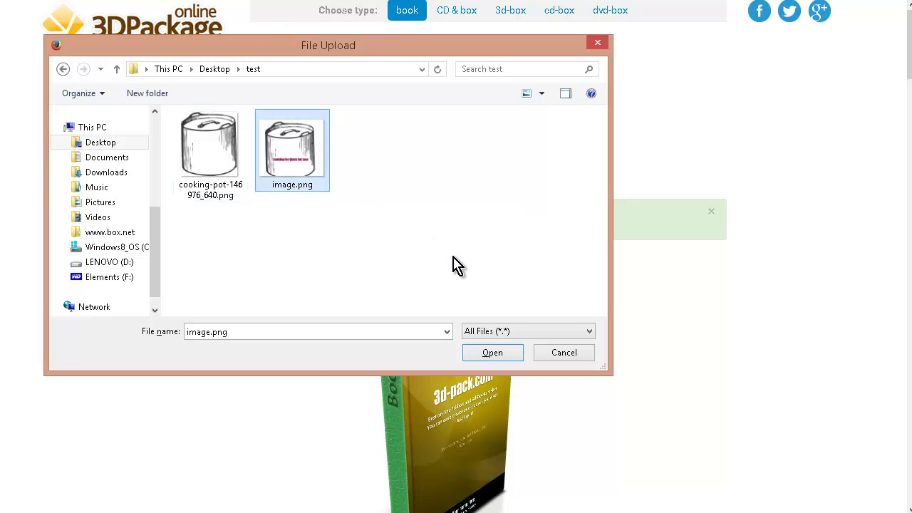
left_click(498, 353)
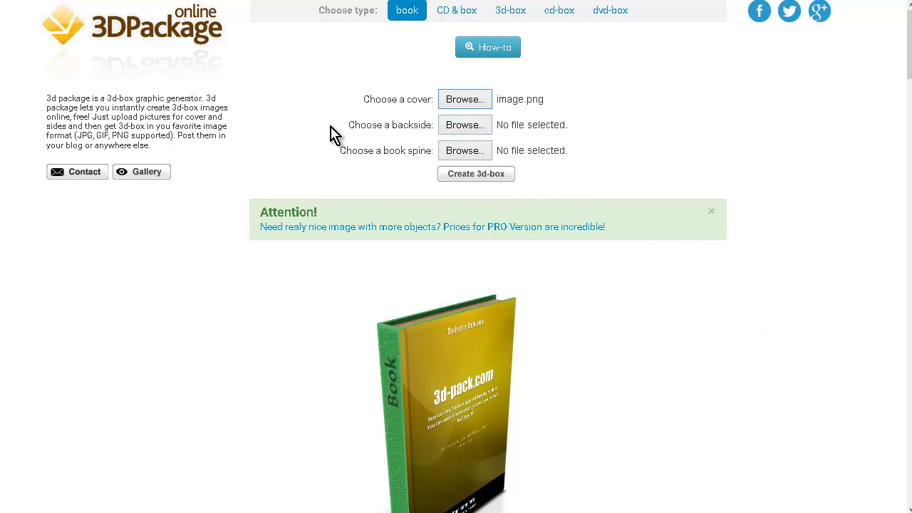
left_click(482, 127)
left_click(314, 156)
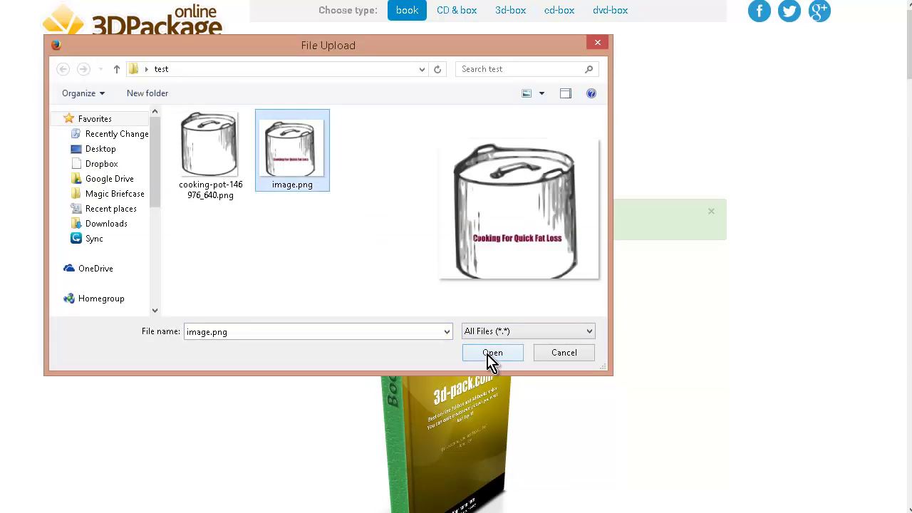
left_click(513, 356)
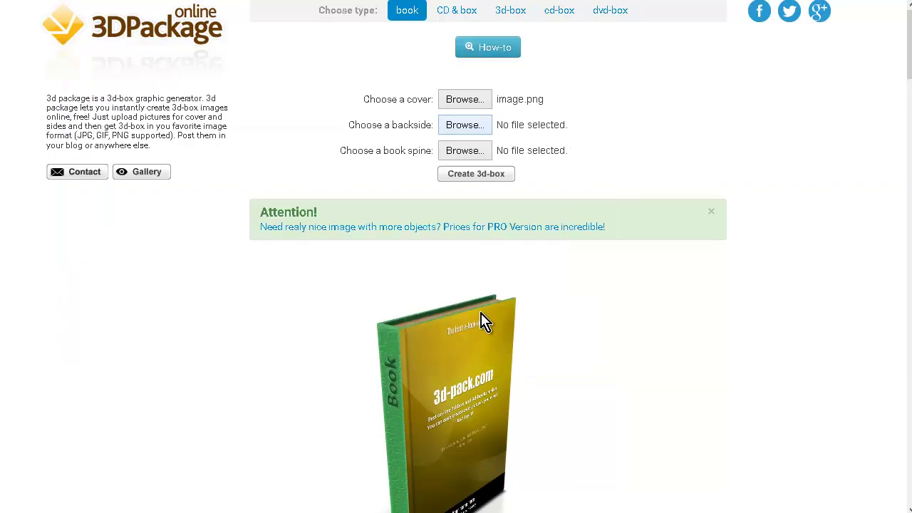
Choose image.png from the test folder as the book spine and create the 3D book.
left_click(473, 155)
left_click(311, 165)
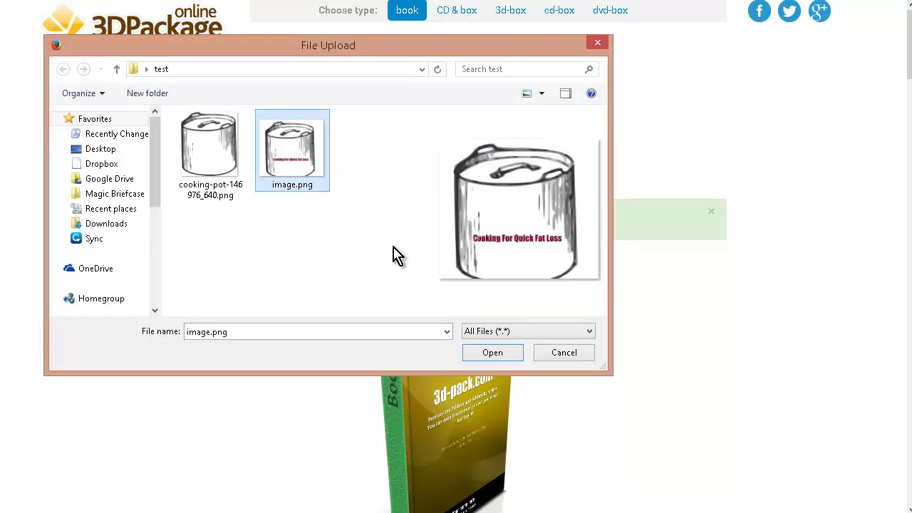
left_click(490, 353)
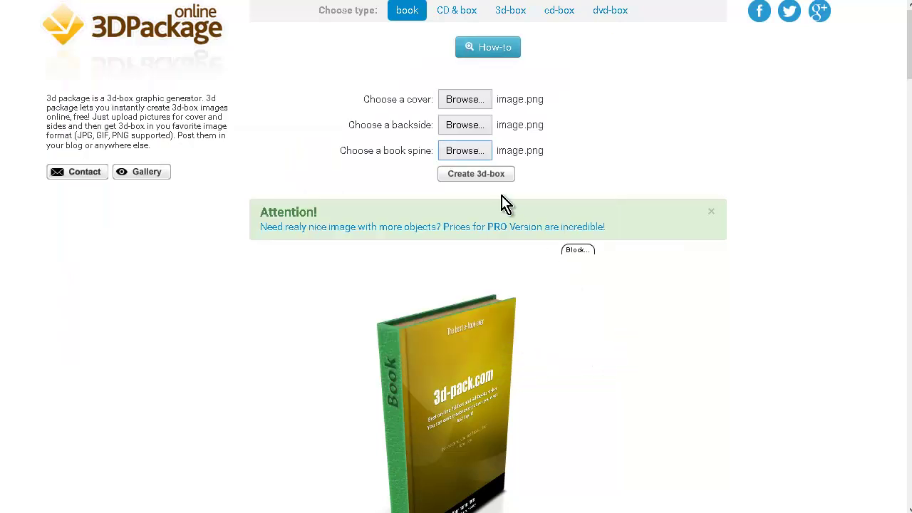
left_click(481, 177)
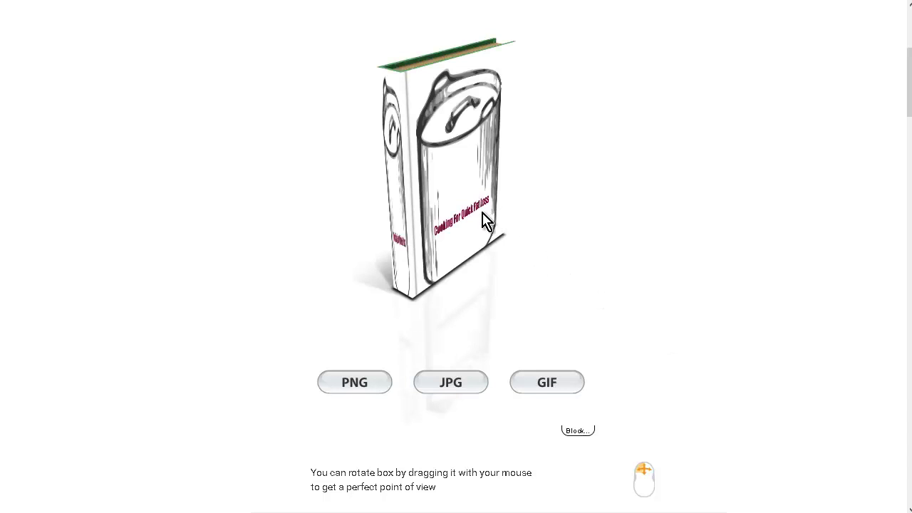
Rotate the 3D book so its front cover faces the viewer, and generate it as a PNG.
left_click_drag(484, 221, 429, 175)
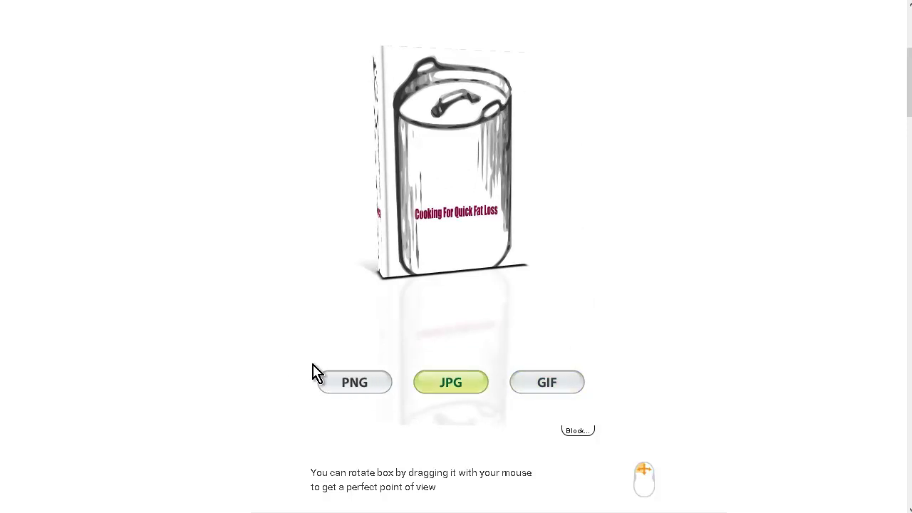
left_click(357, 385)
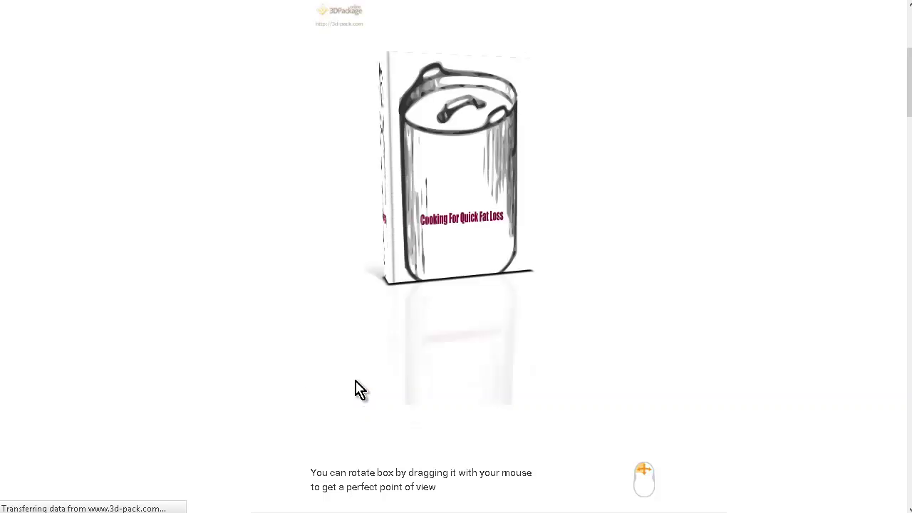
Save the generated 3D book image as a PNG named cook in the test folder.
right_click(445, 135)
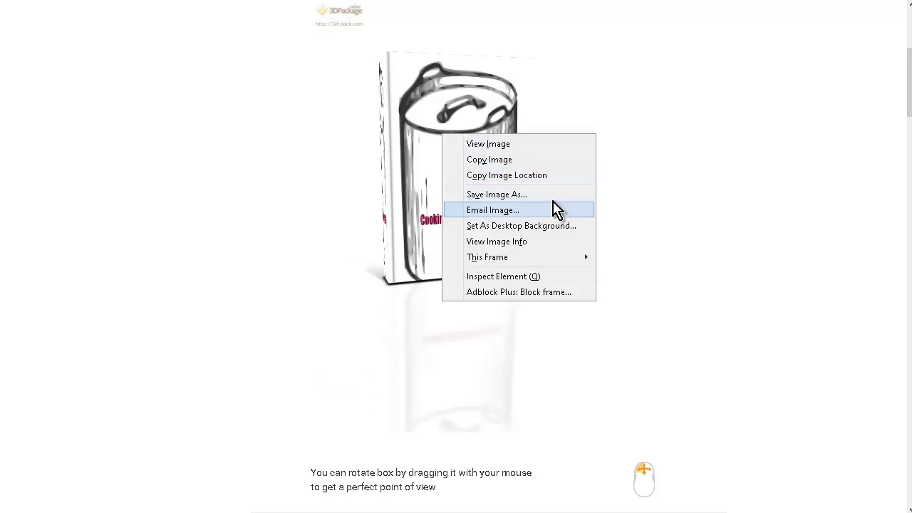
left_click(527, 194)
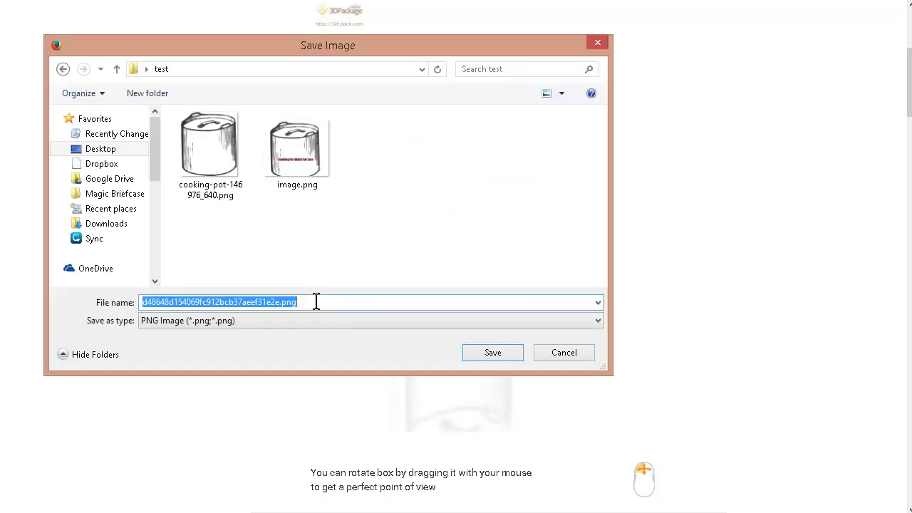
type("cook")
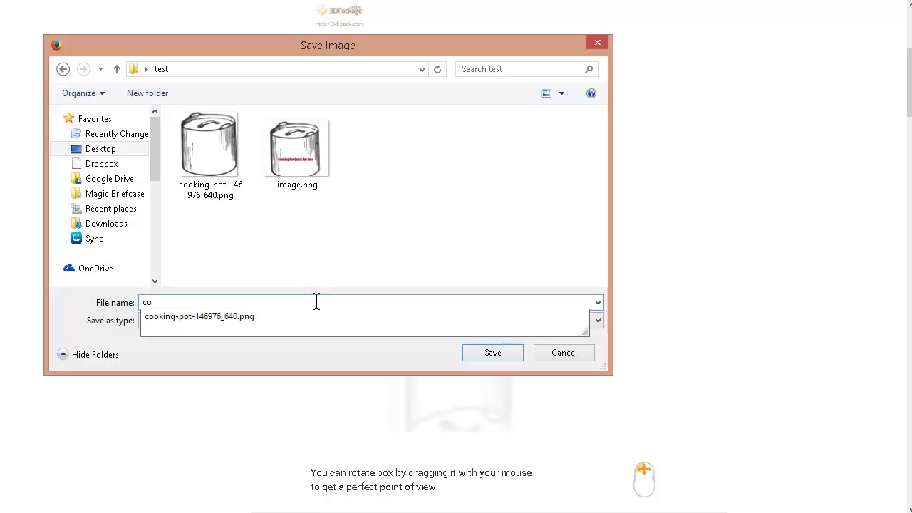
key("Return")
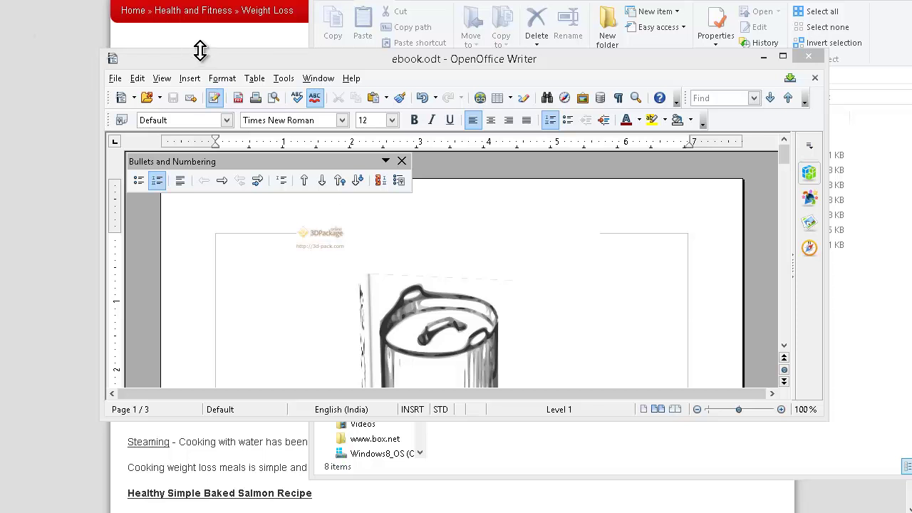
In OpenOffice Writer, enlarge the ebook.odt window and review its cover image, table of contents, both articles and their closing links.
left_click_drag(199, 48, 200, 19)
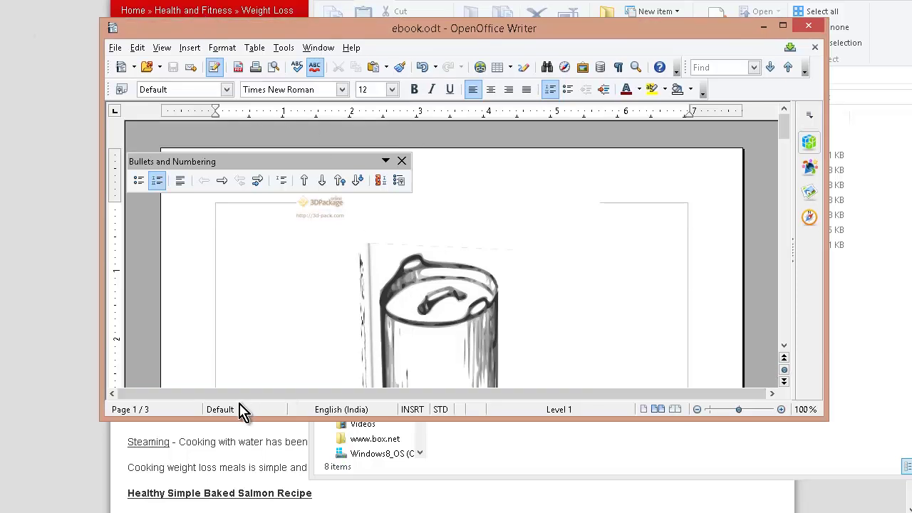
left_click_drag(281, 417, 281, 478)
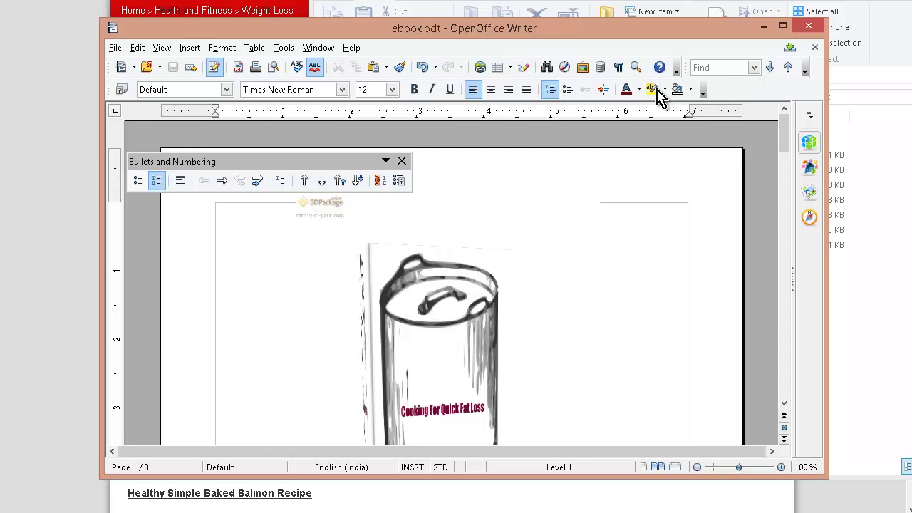
scroll(562, 277, "down", 2)
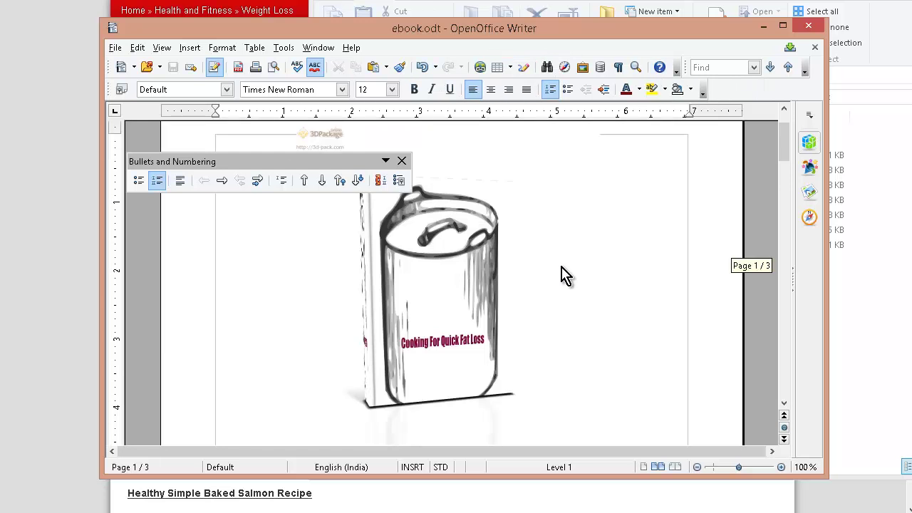
scroll(563, 276, "down", 10)
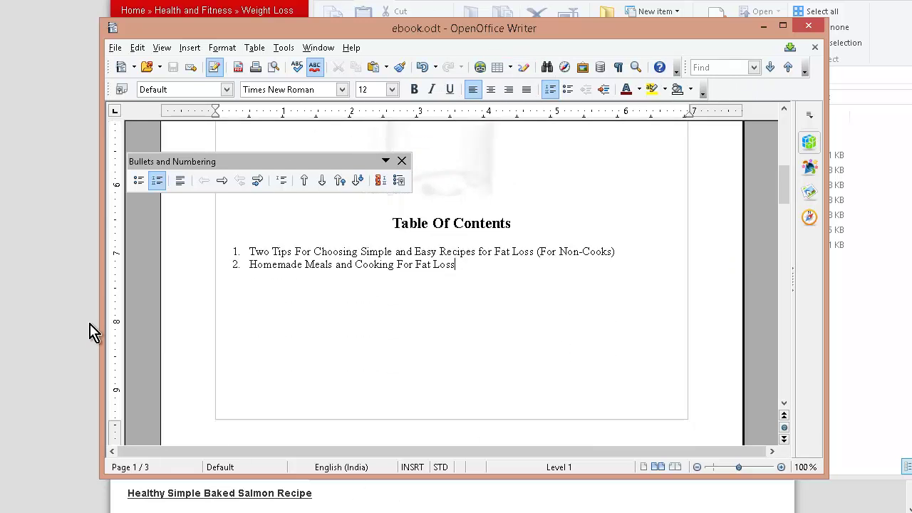
scroll(463, 233, "up", 8)
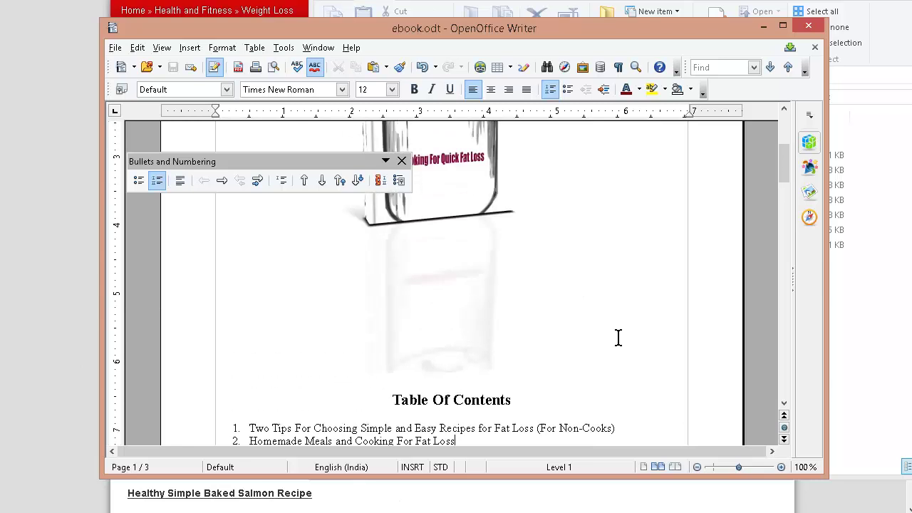
scroll(463, 236, "down", 15)
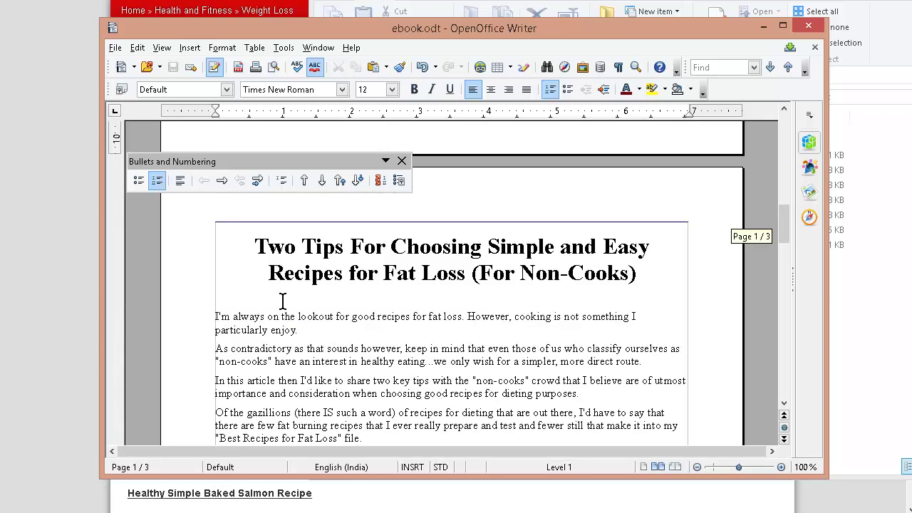
scroll(463, 327, "down", 18)
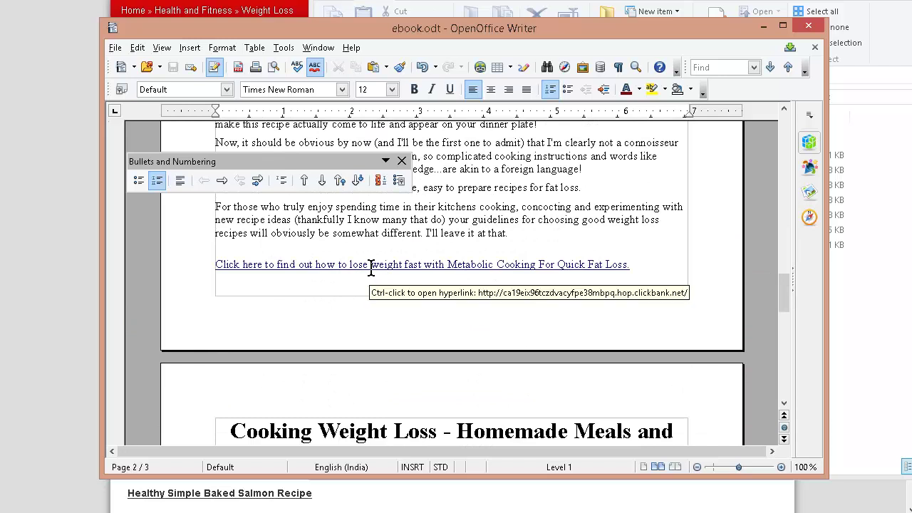
scroll(371, 271, "down", 14)
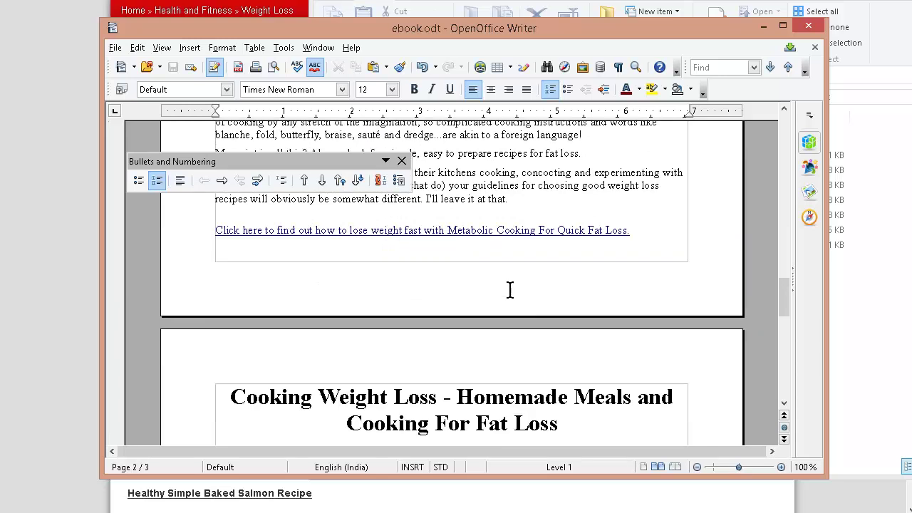
scroll(498, 314, "down", 6)
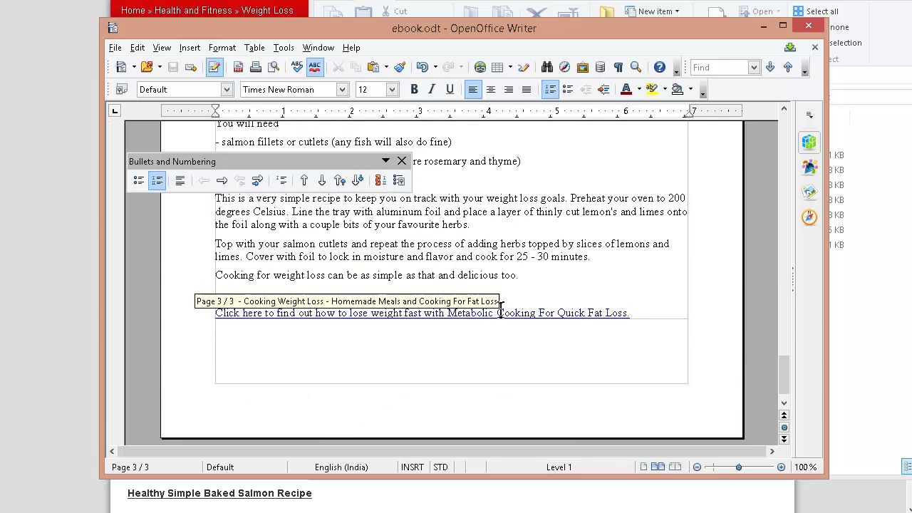
scroll(453, 324, "up", 20)
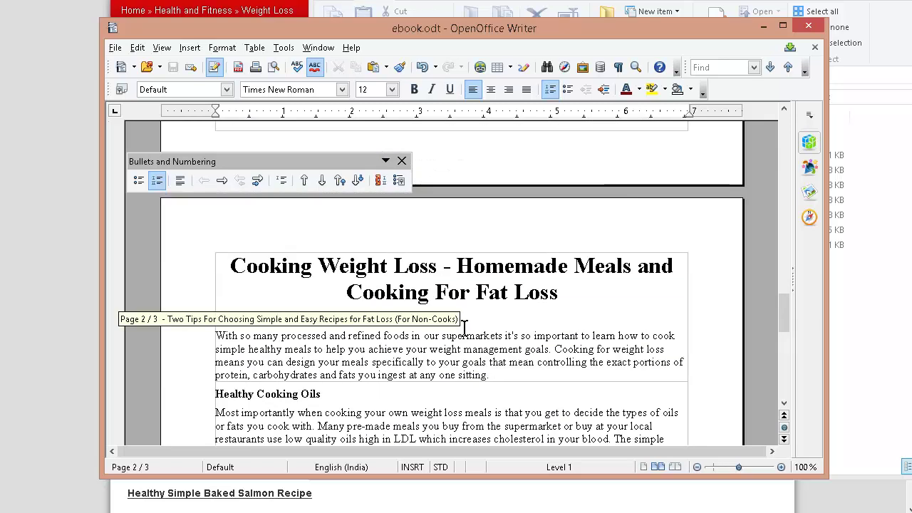
scroll(483, 349, "up", 3)
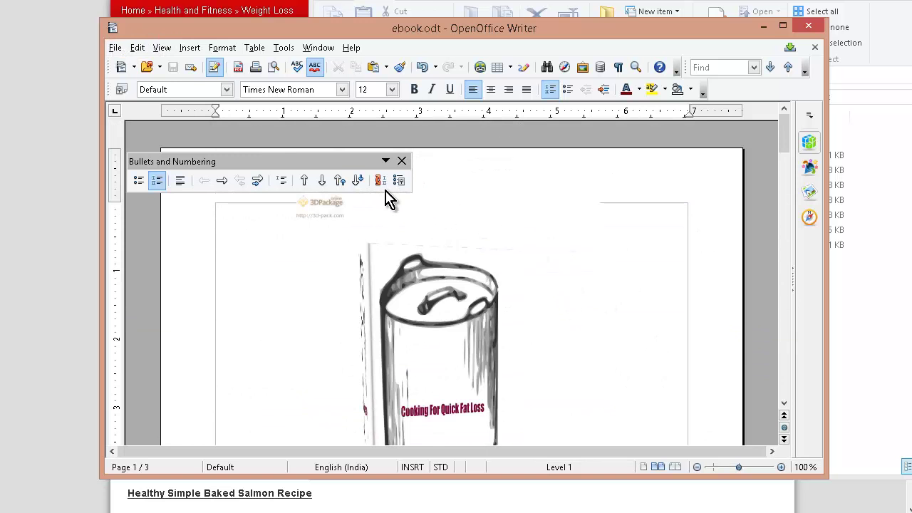
Open the PDF export options for the e-book and close them without exporting.
left_click(114, 49)
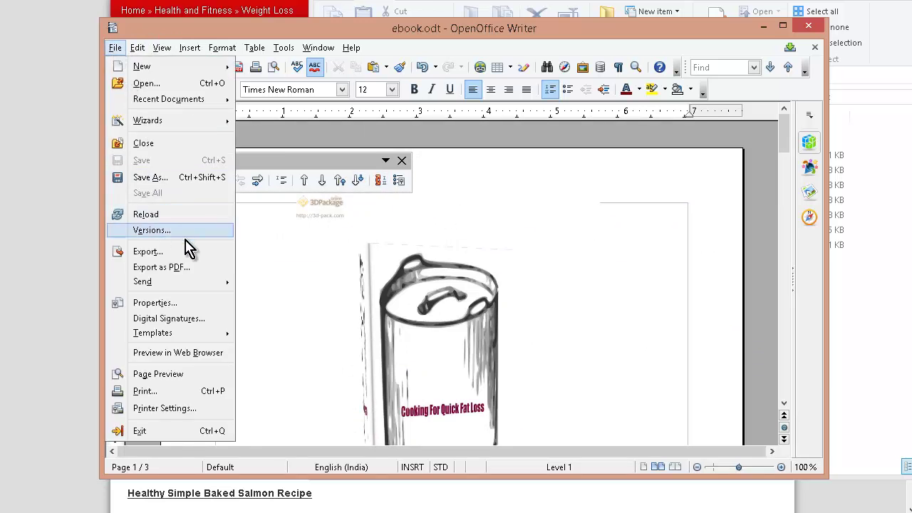
key("Return")
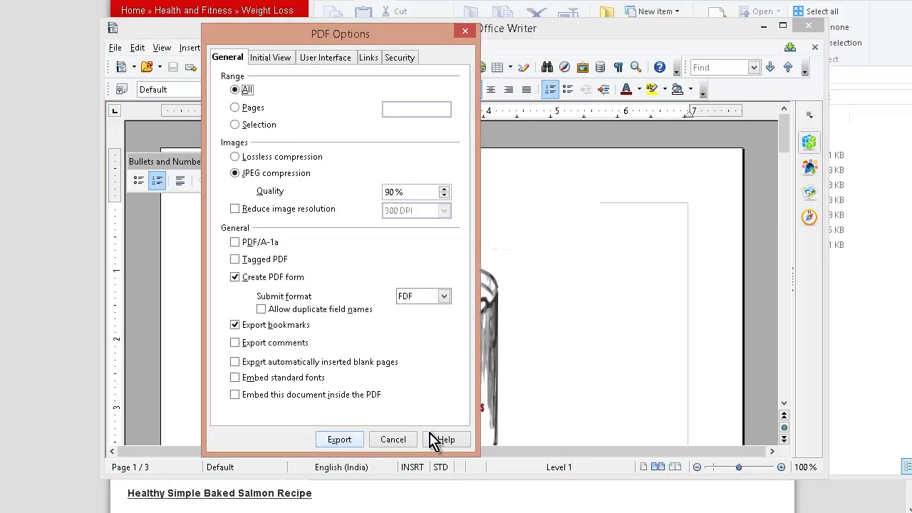
left_click(390, 440)
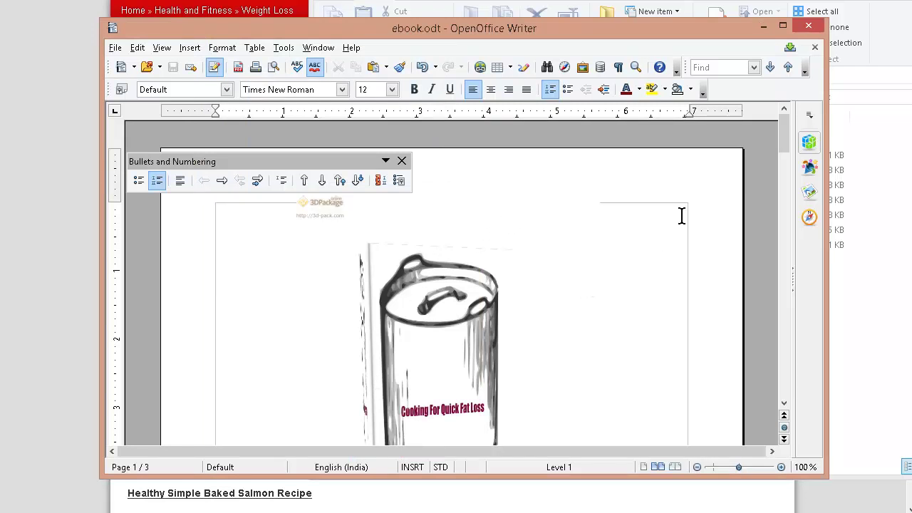
Switch to the browser showing the Ezine Articles page on homemade meals and cooking for fat loss.
left_click(47, 347)
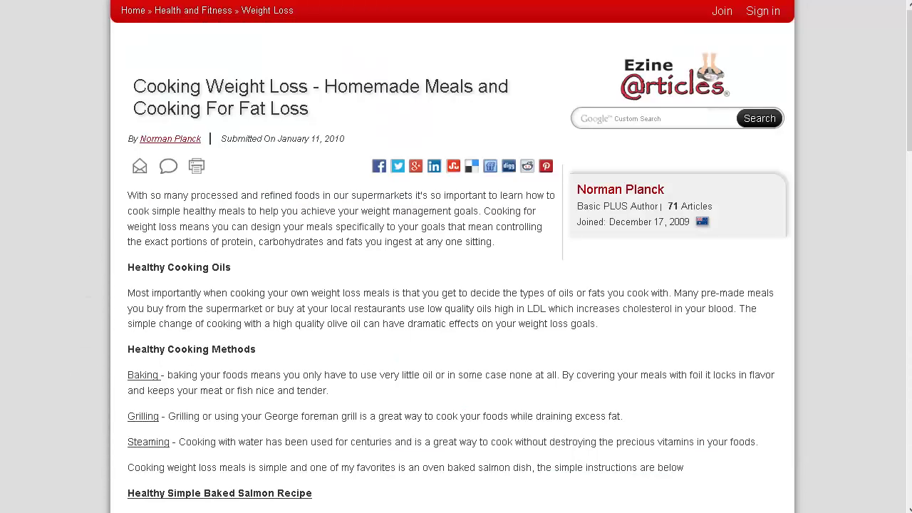